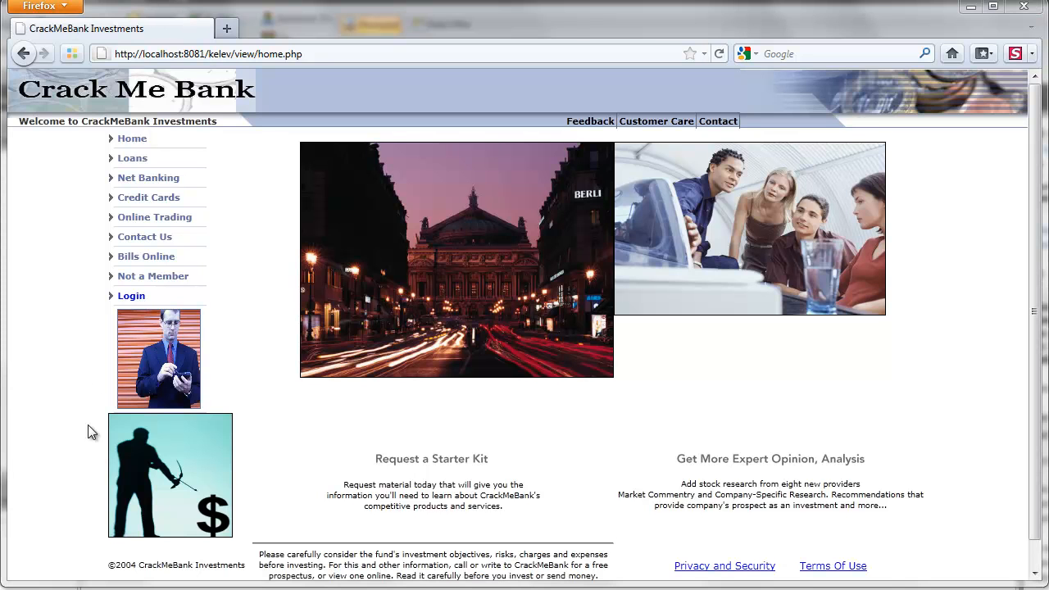
Log in on the customer login page with the customer's user ID and password.
{"action": "left_click", "coordinate": [135, 298]}
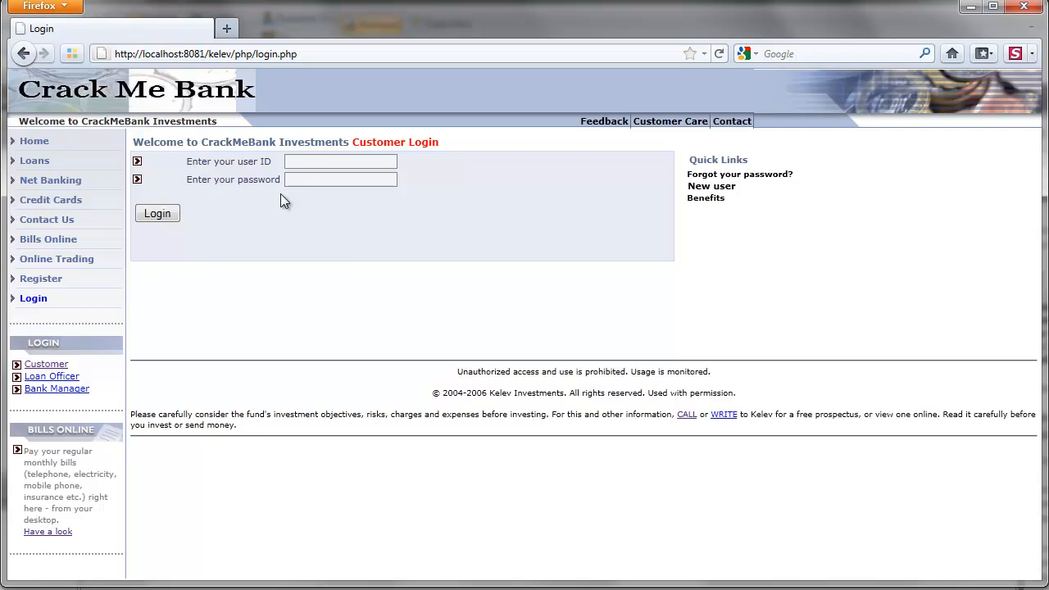
{"action": "left_click", "coordinate": [301, 162]}
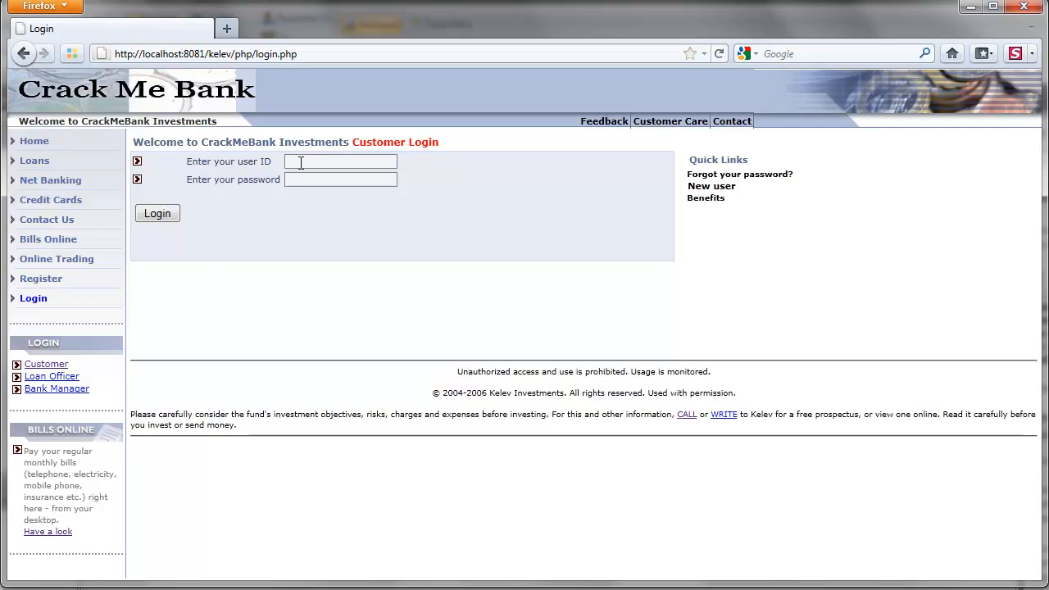
{"action": "type", "text": "mary"}
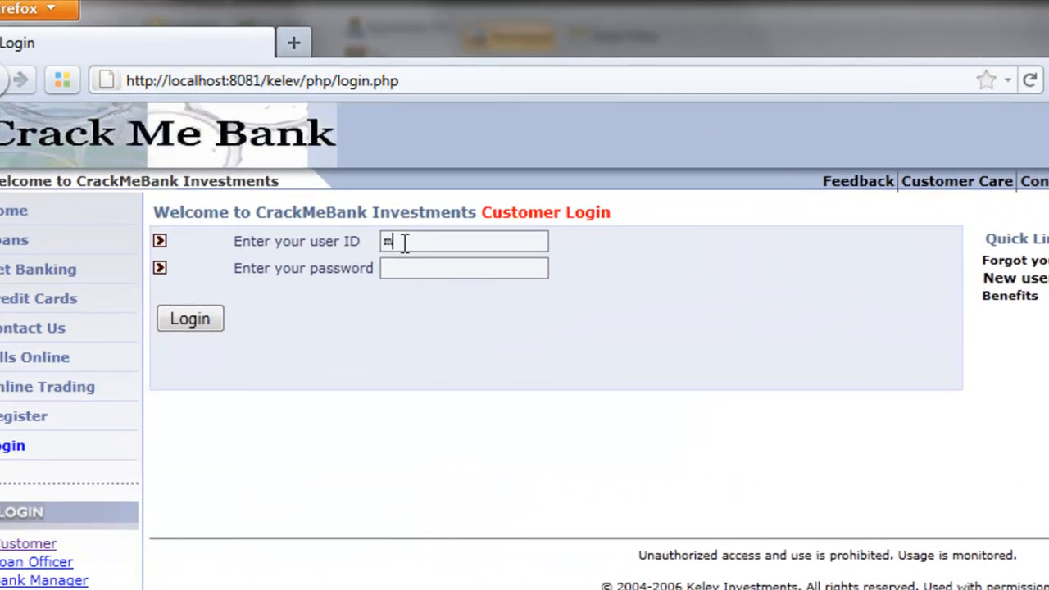
{"action": "key", "text": "Tab"}
{"action": "type", "text": "mary"}
{"action": "key", "text": "Return"}
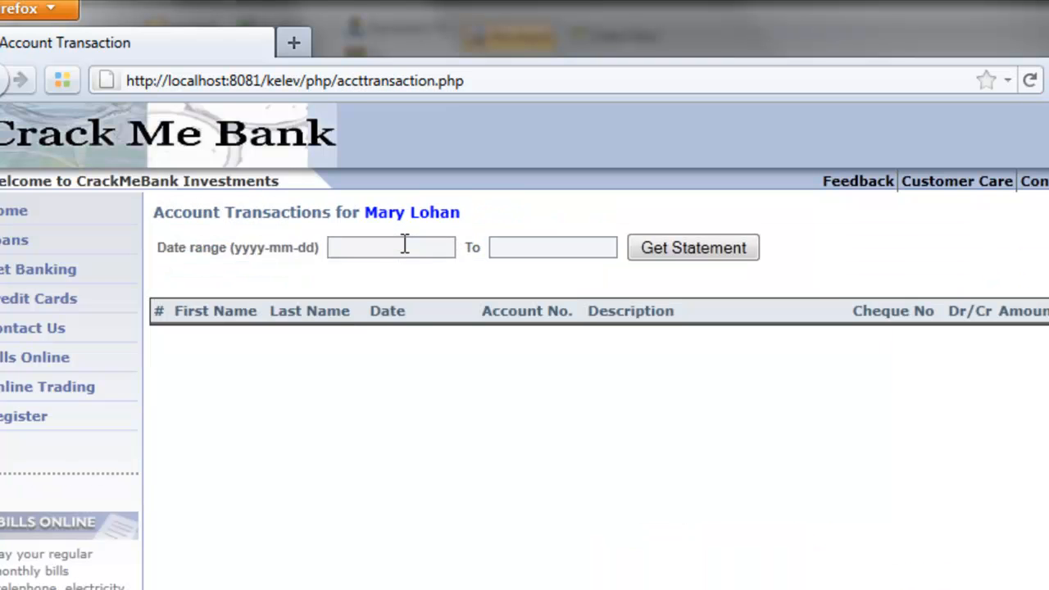
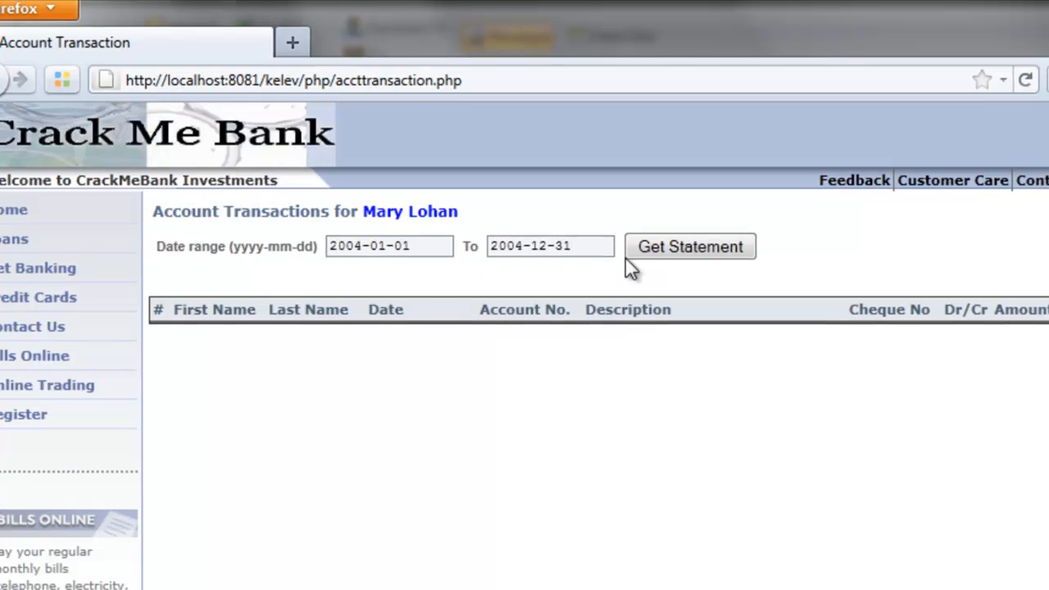
Load the 2004-01-01 to 2004-12-31 statement showing the 7432 and 450 transactions.
{"action": "left_click", "coordinate": [662, 258]}
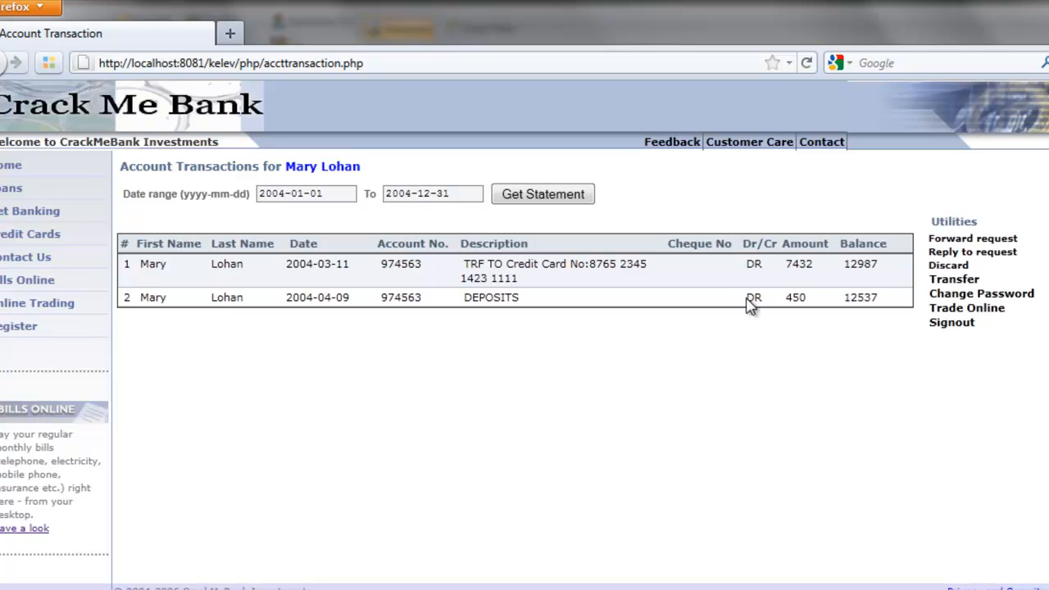
{"action": "left_click", "coordinate": [468, 194]}
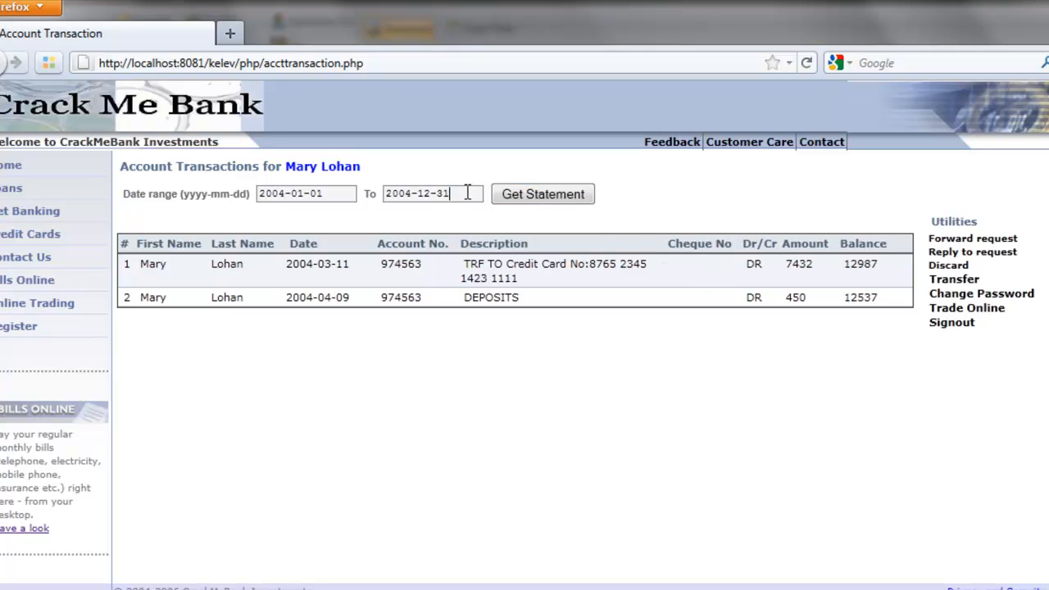
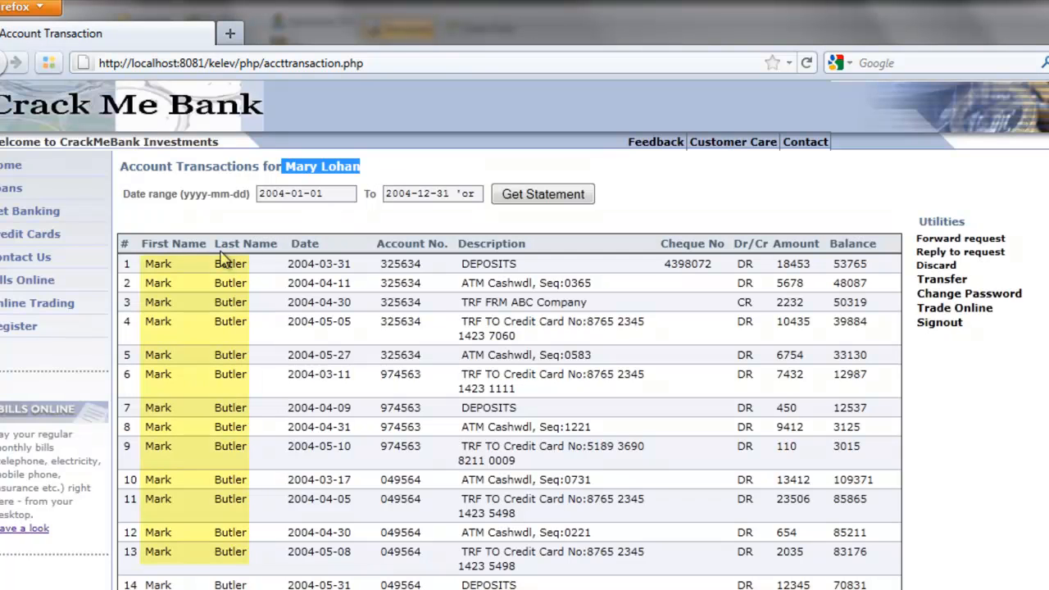
{"action": "left_click", "coordinate": [187, 270]}
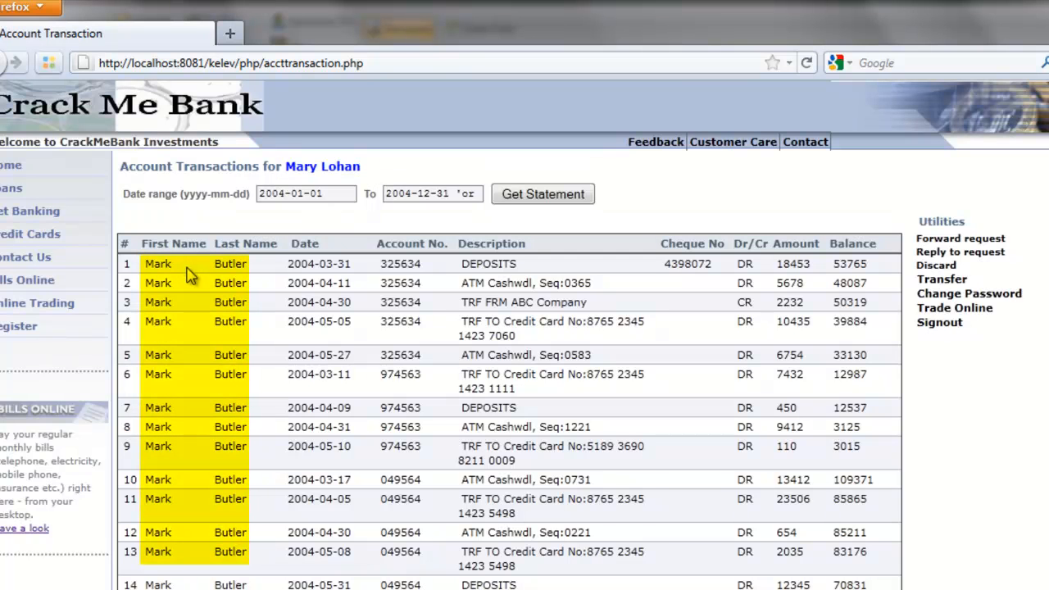
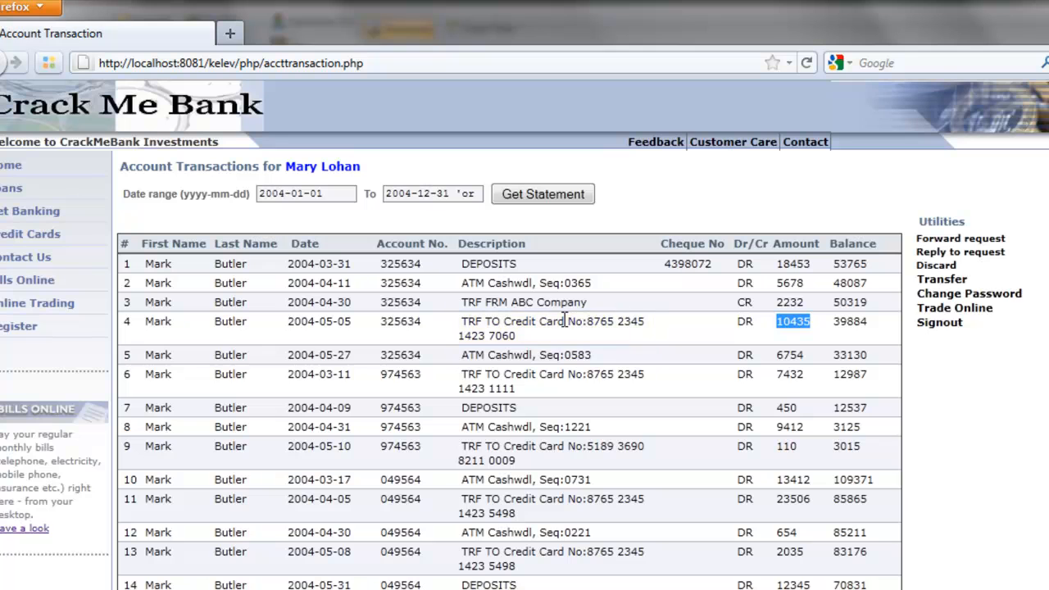
{"action": "left_click", "coordinate": [673, 234]}
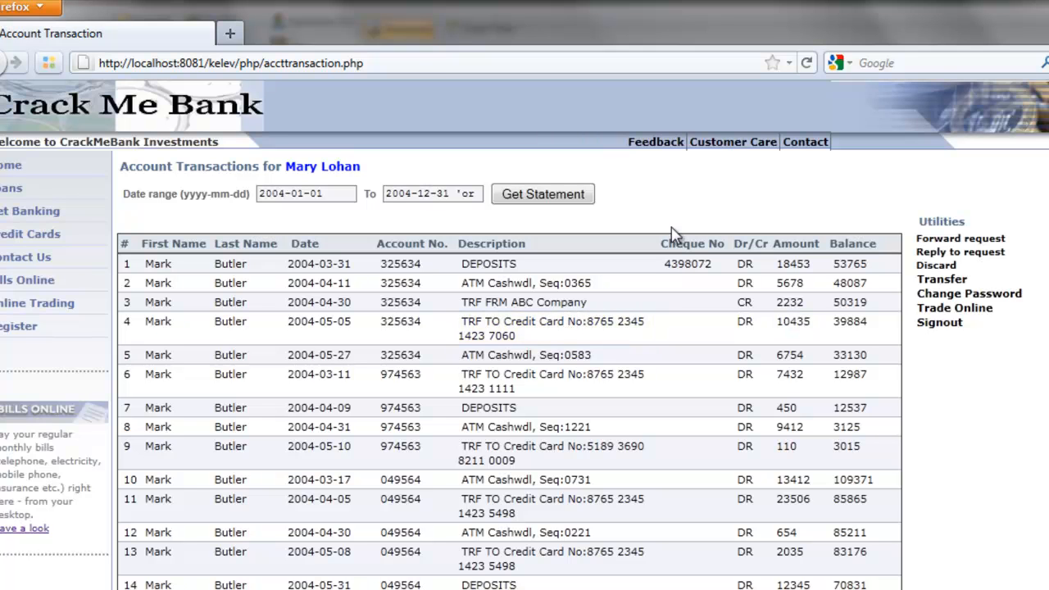
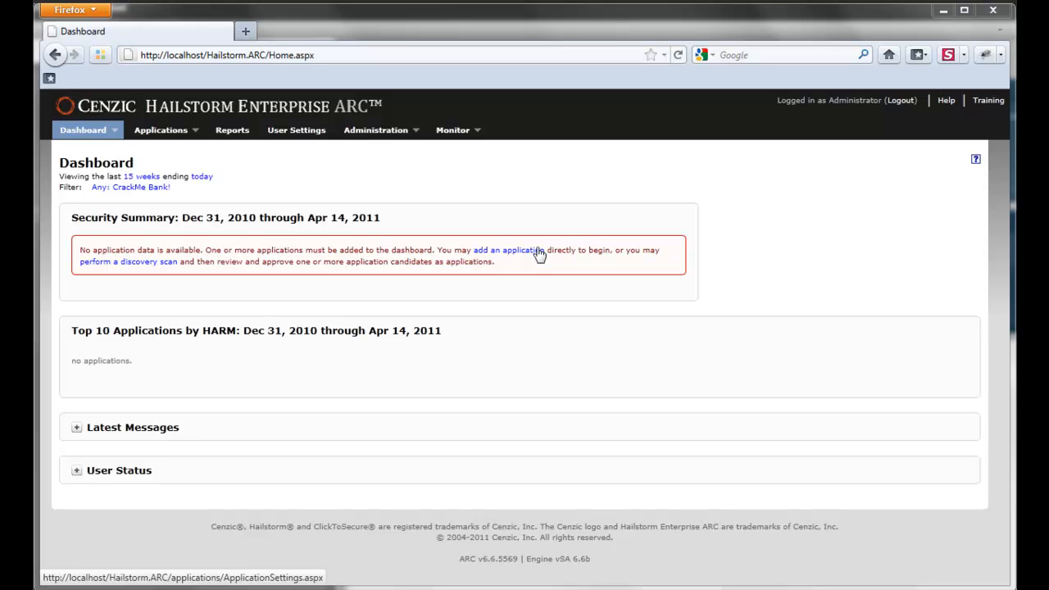
Start a new application for ns.crackme.cenzic.com and enter the login username and password twice.
{"action": "left_click", "coordinate": [540, 255]}
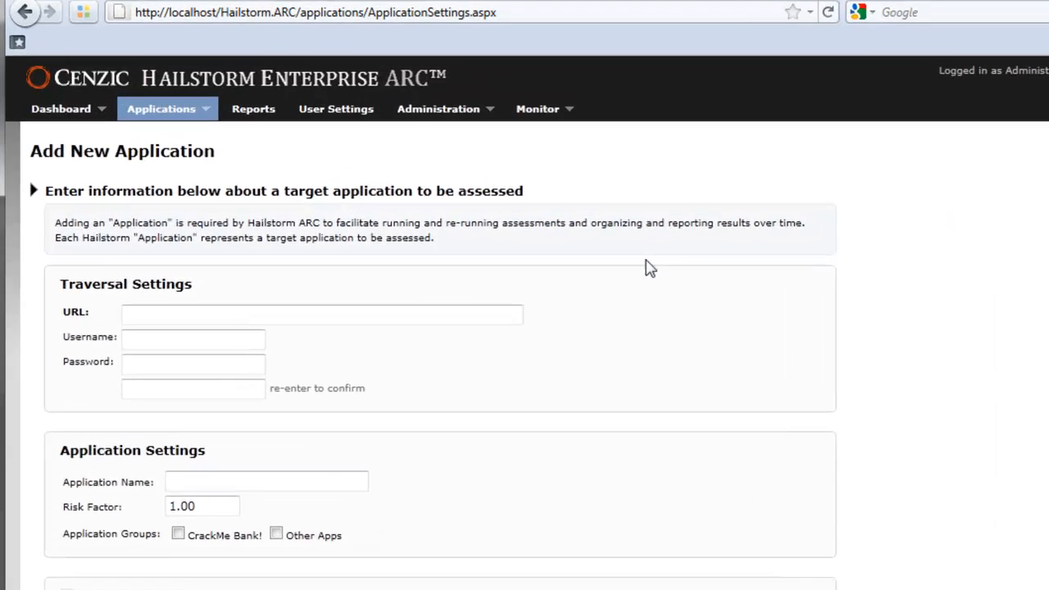
{"action": "left_click", "coordinate": [439, 288]}
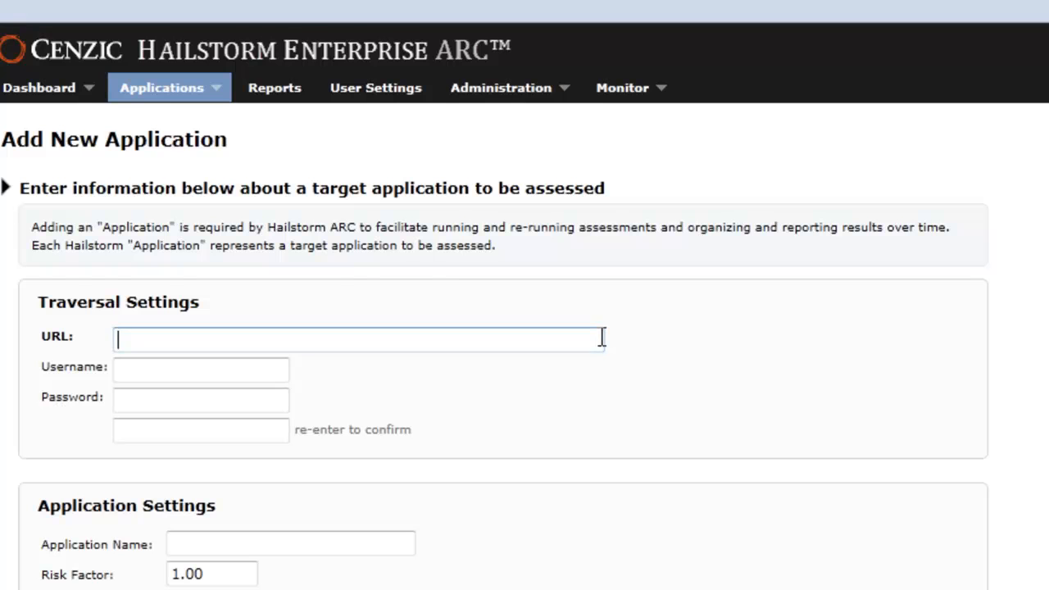
{"action": "type", "text": "ns.crackme.cenzic.com"}
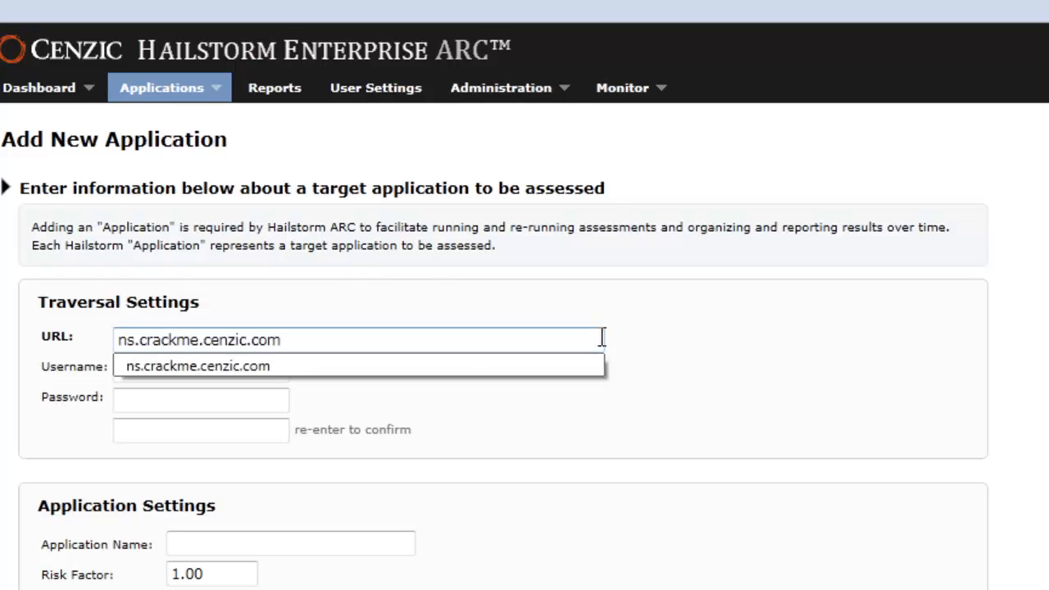
{"action": "key", "text": "Tab"}
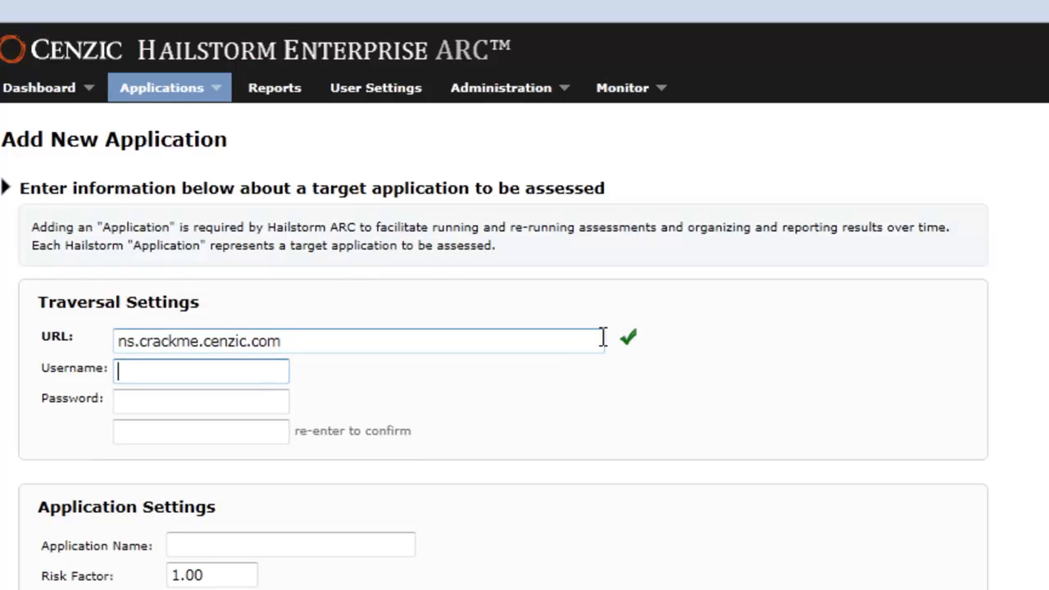
{"action": "left_click", "coordinate": [267, 370]}
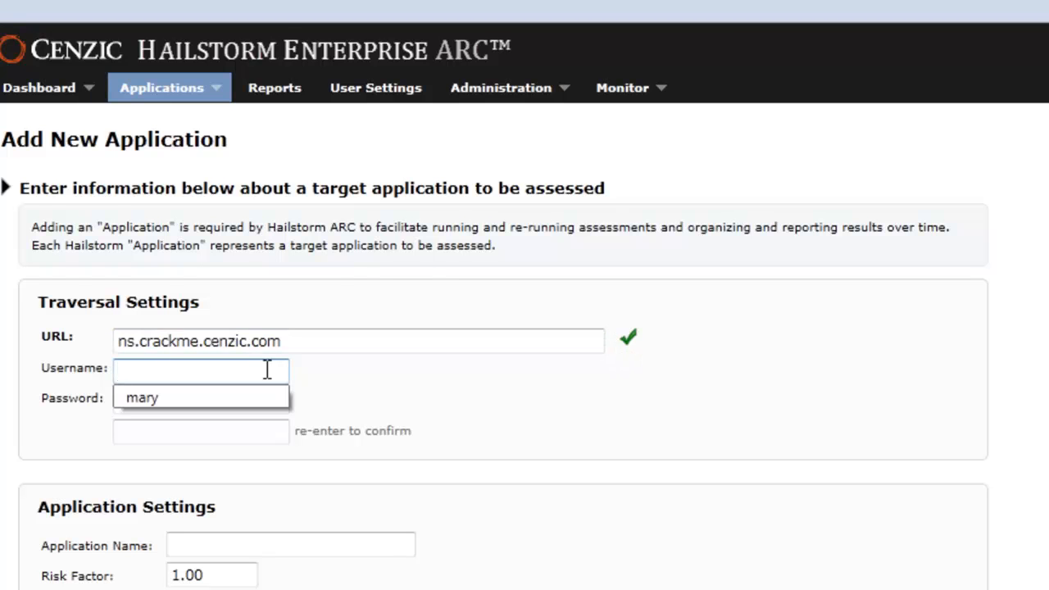
{"action": "type", "text": "mary"}
{"action": "key", "text": "Tab"}
{"action": "type", "text": "mary"}
{"action": "key", "text": "Tab"}
{"action": "type", "text": "mary"}
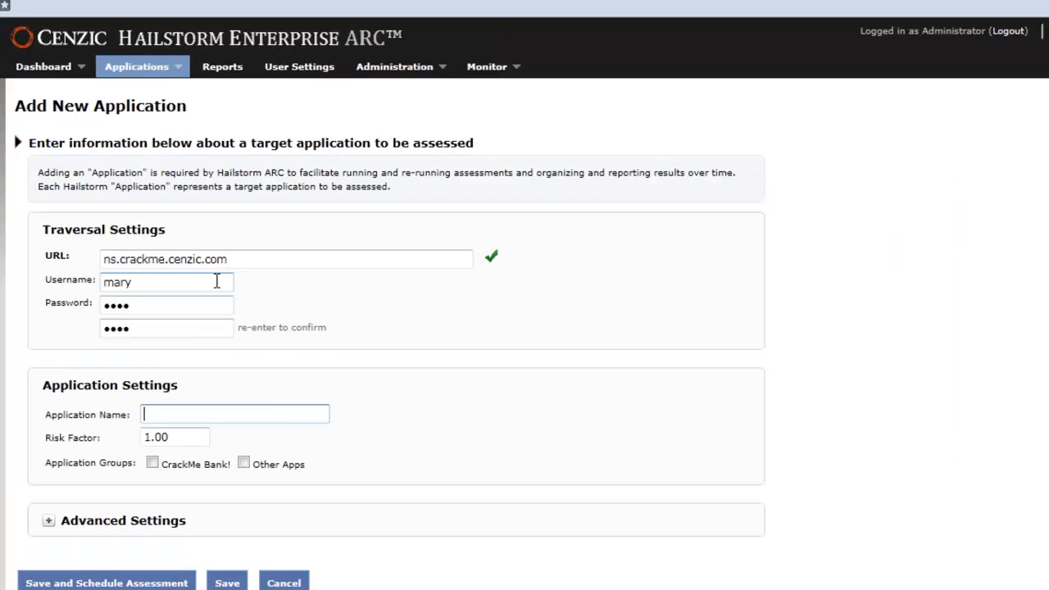
Name the application 'Citrix Crackmebank' and save it for scheduling.
{"action": "key", "text": "Tab"}
{"action": "type", "text": "Citrix Crackmebank"}
{"action": "key", "text": "Tab"}
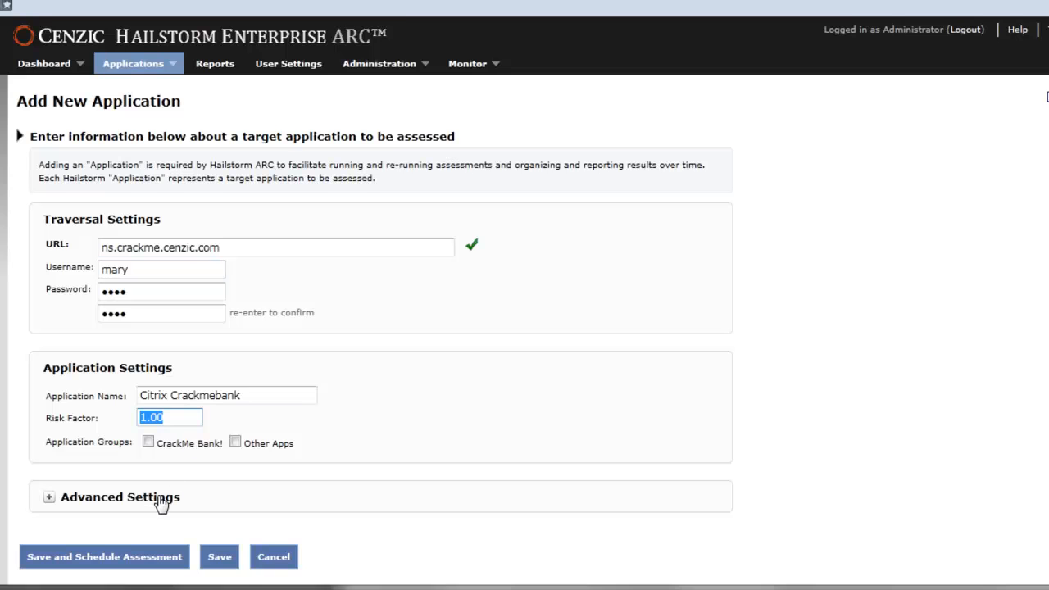
{"action": "left_click", "coordinate": [160, 498]}
{"action": "scroll", "coordinate": [167, 510], "scroll_direction": "down", "scroll_amount": 10}
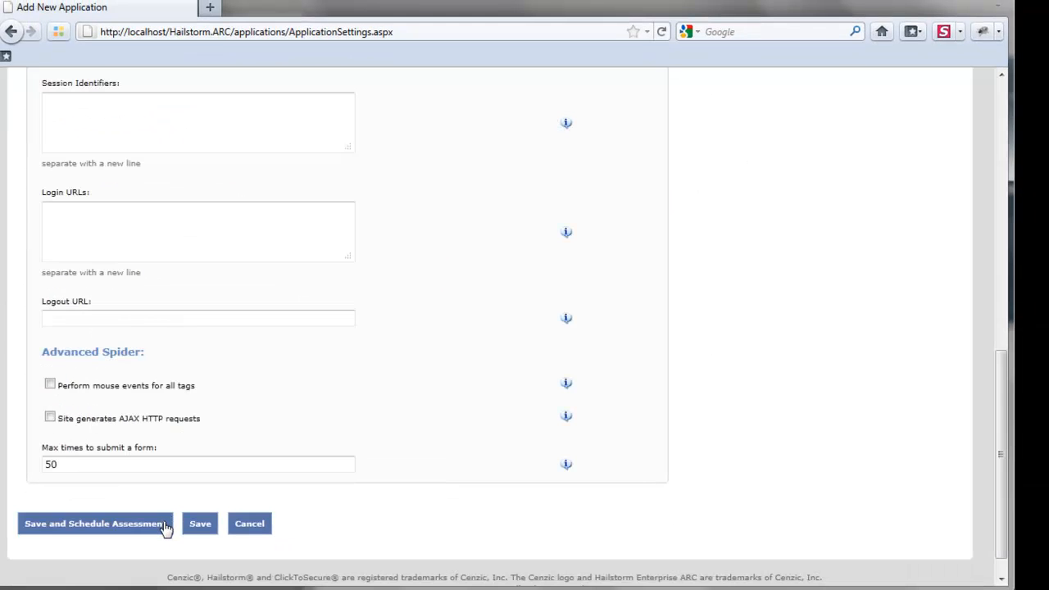
{"action": "left_click", "coordinate": [164, 525]}
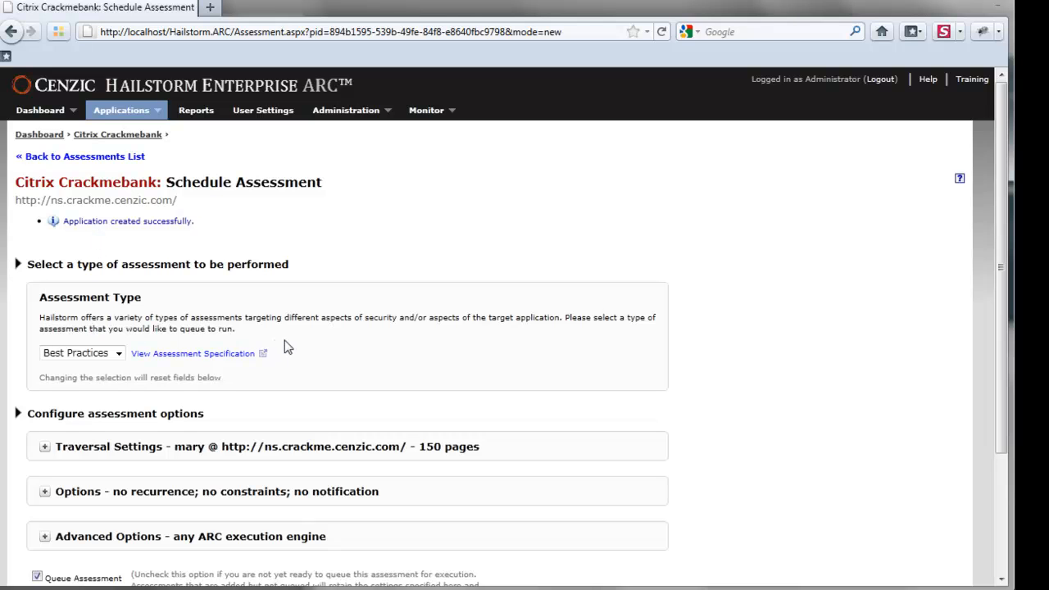
Pick Citrix from the Assessment Type dropdown for Citrix Crackmebank.
{"action": "left_click", "coordinate": [116, 355]}
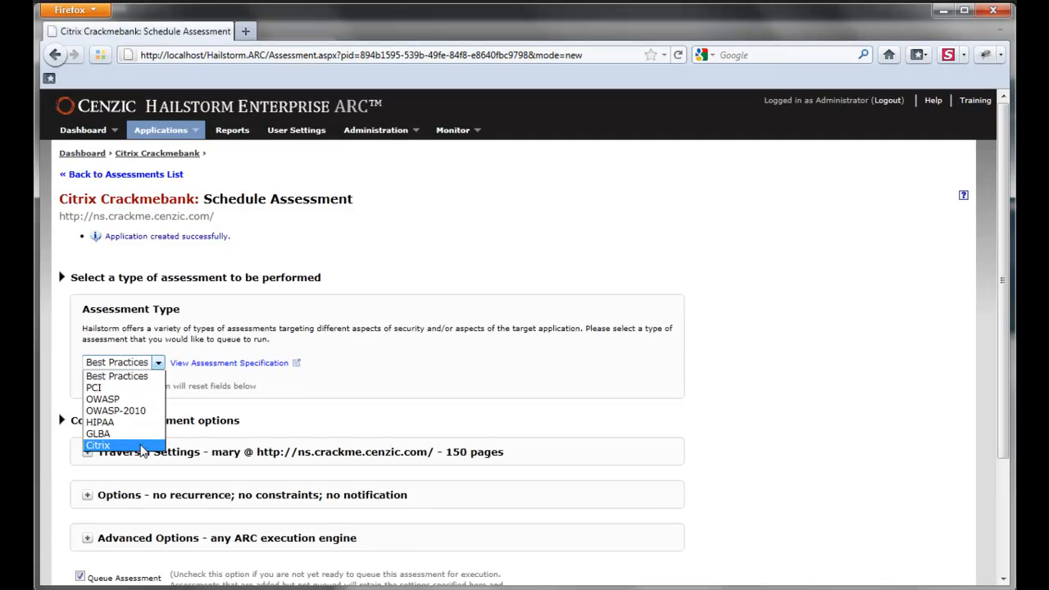
{"action": "left_click", "coordinate": [141, 448]}
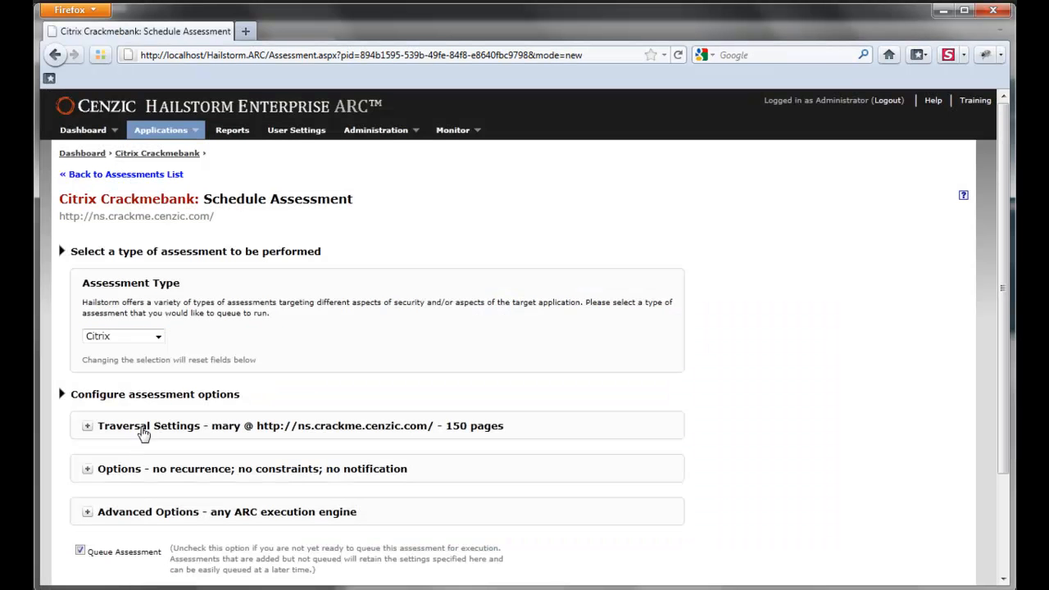
Choose No Constraints in Options, leave email notification off, and schedule the Citrix assessment now.
{"action": "left_click", "coordinate": [143, 428]}
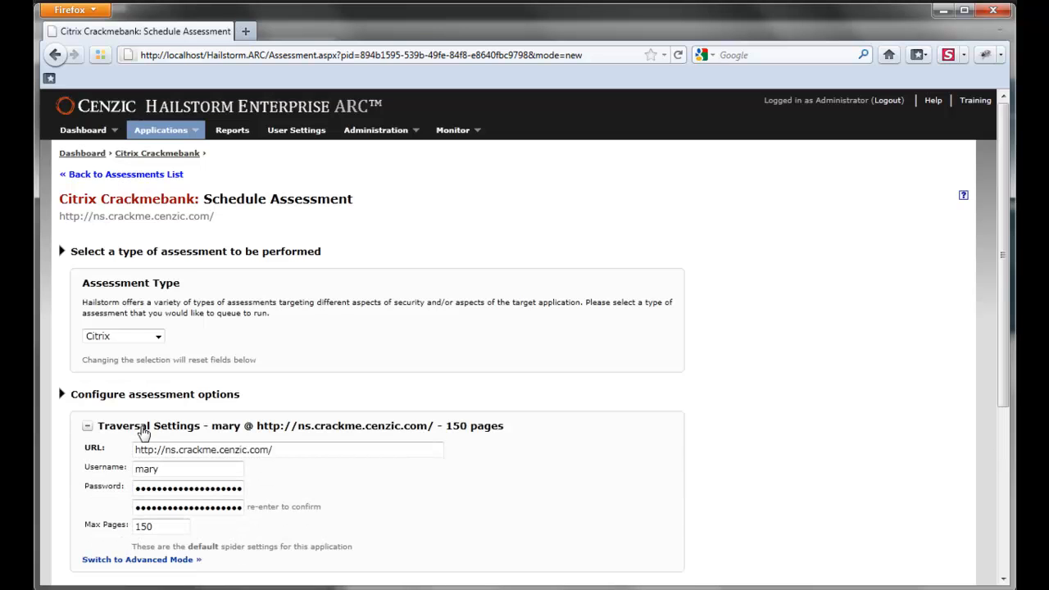
{"action": "left_click", "coordinate": [143, 428]}
{"action": "left_click", "coordinate": [259, 400]}
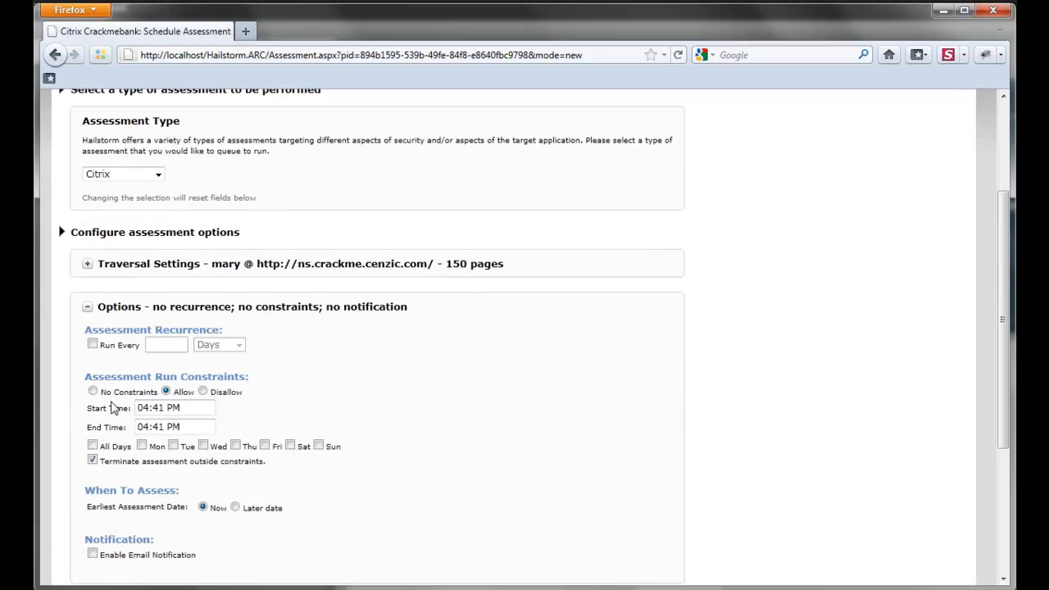
{"action": "left_click", "coordinate": [92, 391]}
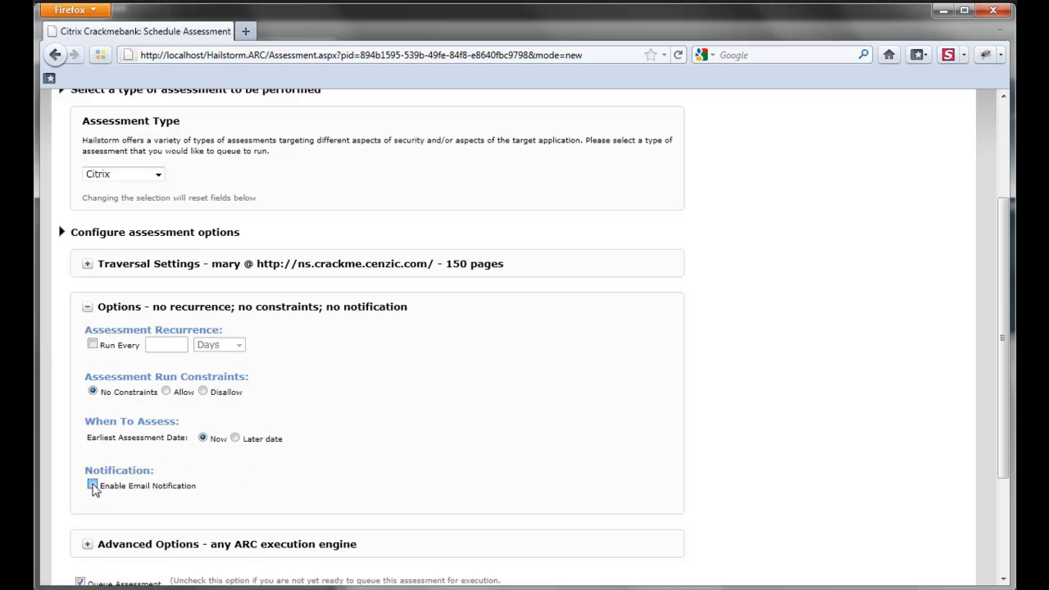
{"action": "left_click", "coordinate": [93, 486]}
{"action": "scroll", "coordinate": [325, 432], "scroll_direction": "down", "scroll_amount": 2}
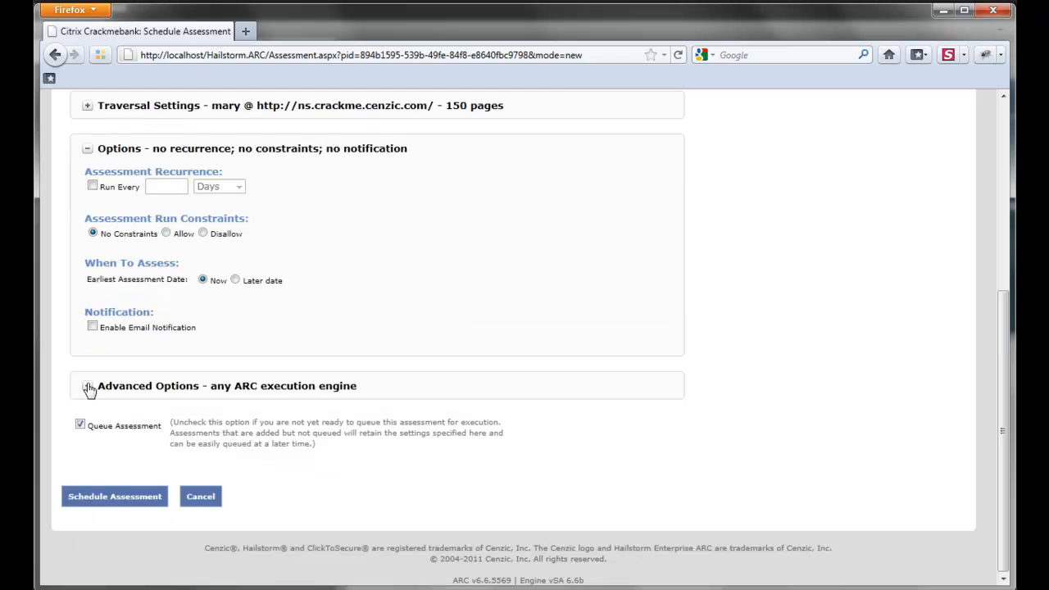
{"action": "left_click", "coordinate": [89, 387]}
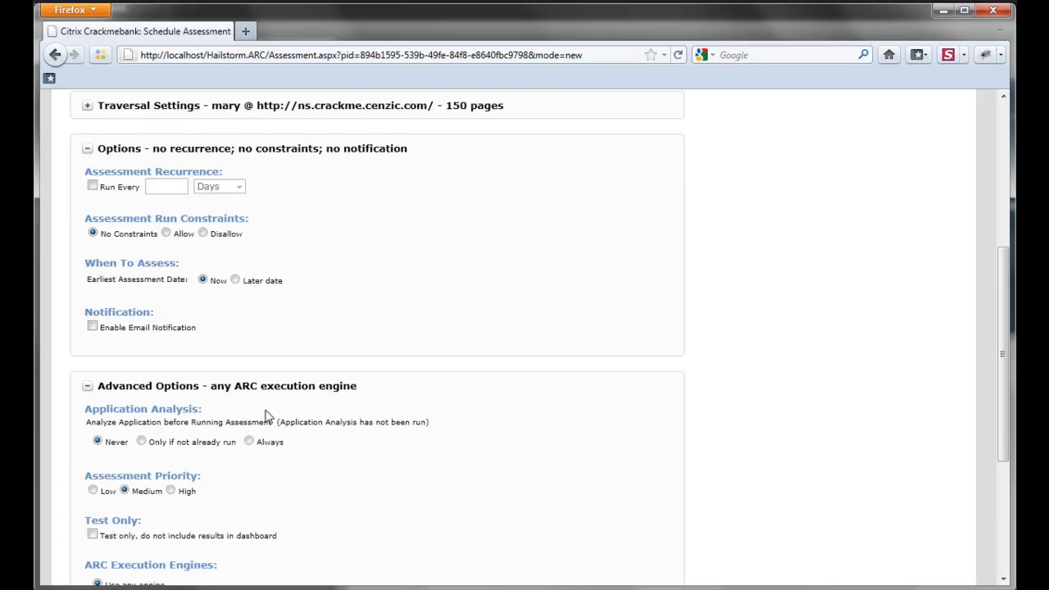
{"action": "scroll", "coordinate": [441, 419], "scroll_direction": "down", "scroll_amount": 4}
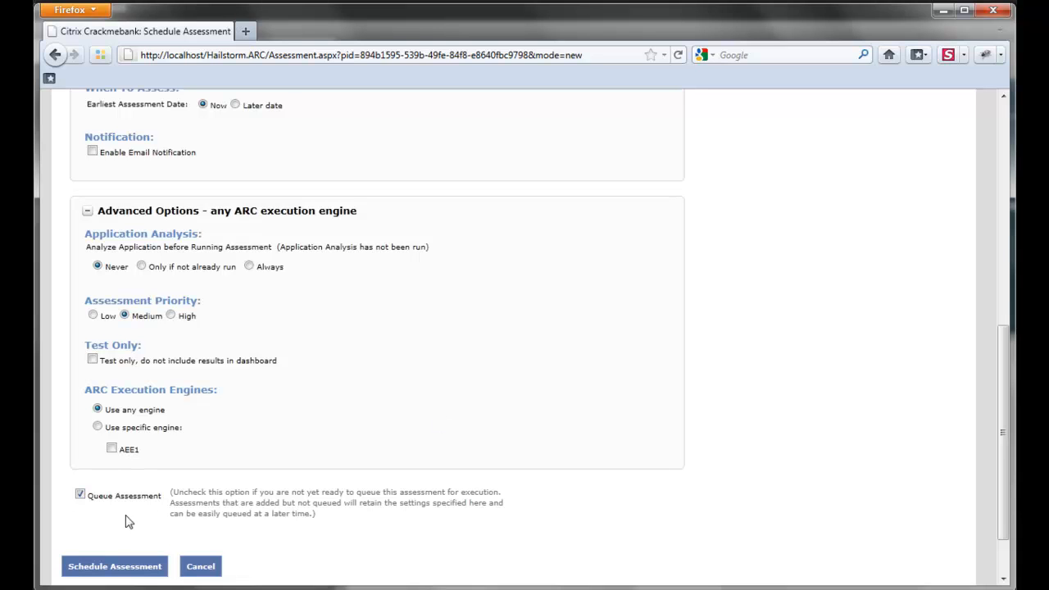
{"action": "left_click", "coordinate": [150, 568]}
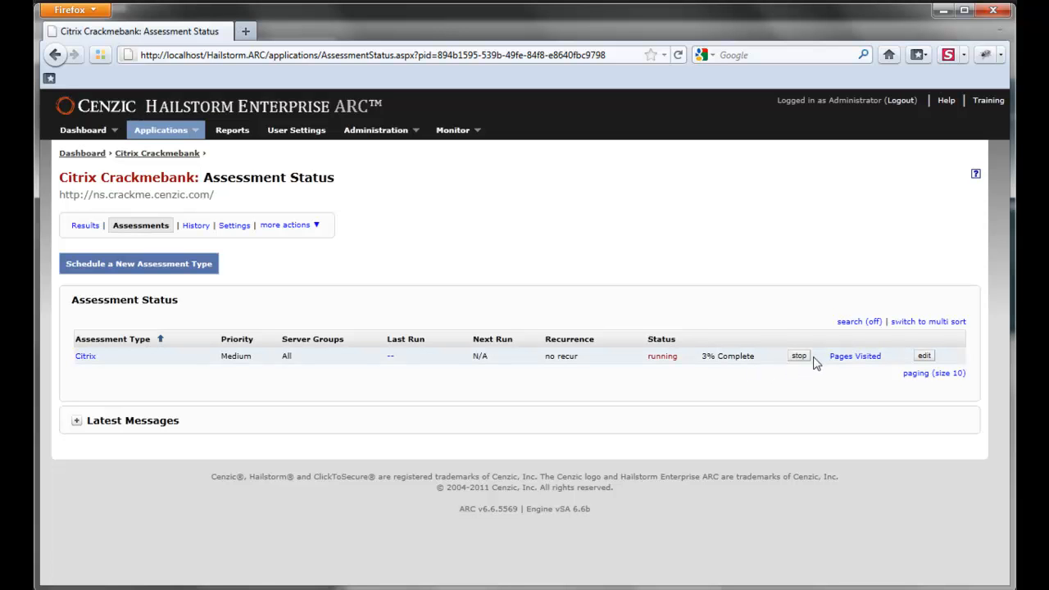
Open Pages Visited for the running Citrix Crackmebank assessment to see crawled Kelev URLs.
{"action": "left_click", "coordinate": [847, 361]}
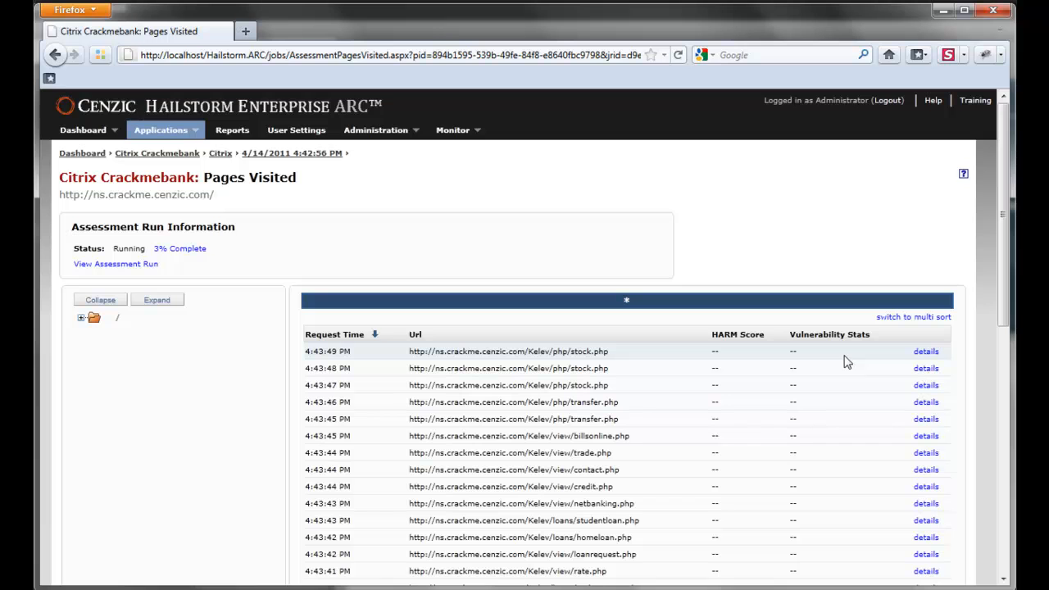
Expand the folder tree and sort pages by HARM Score descending, putting accttransaction.php (2256) on top.
{"action": "left_click", "coordinate": [157, 301]}
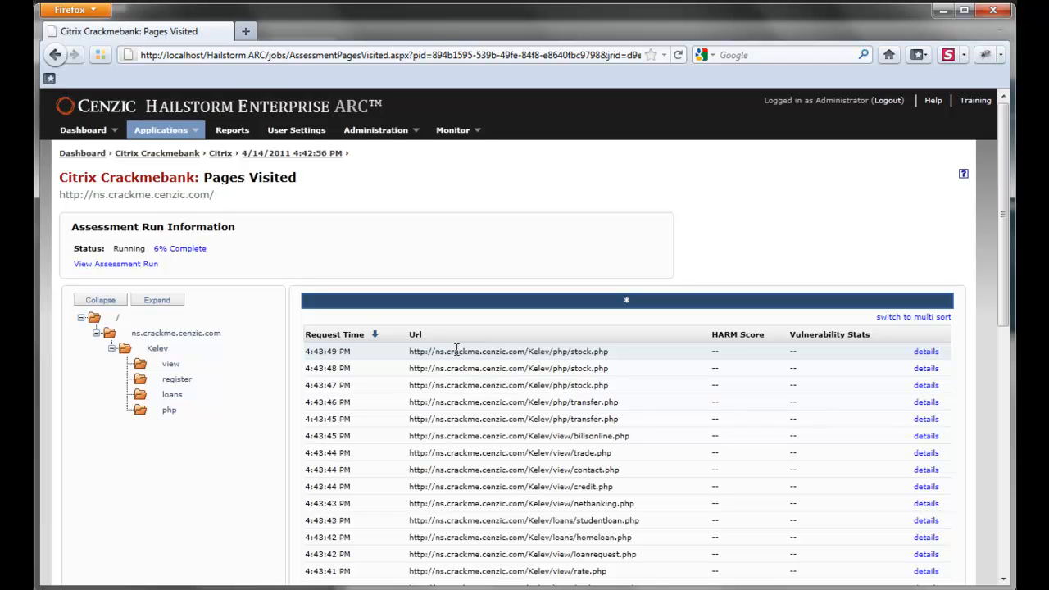
{"action": "scroll", "coordinate": [726, 260], "scroll_direction": "down", "scroll_amount": 2}
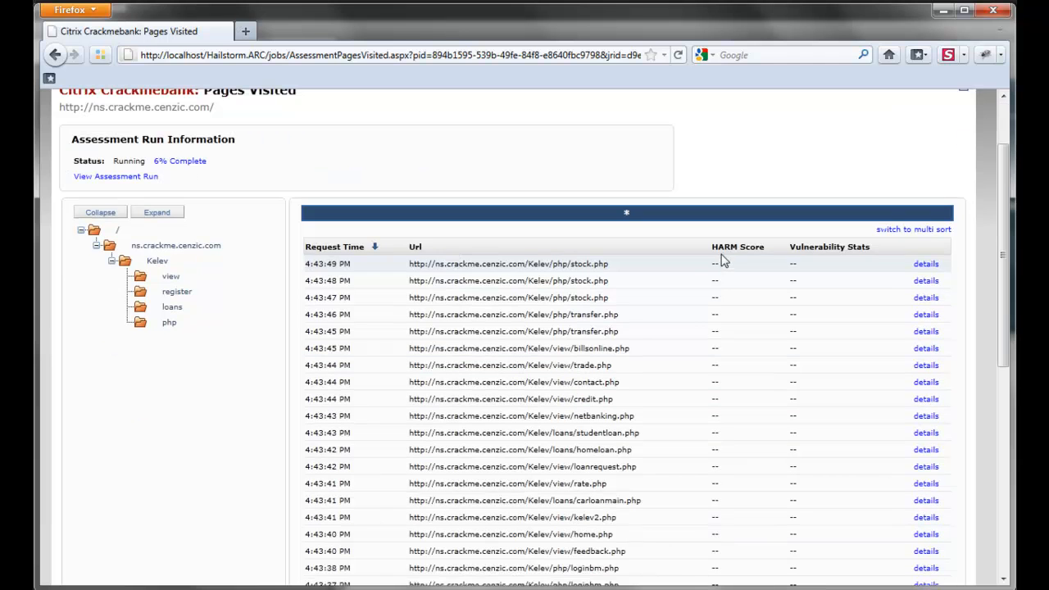
{"action": "left_click", "coordinate": [730, 248]}
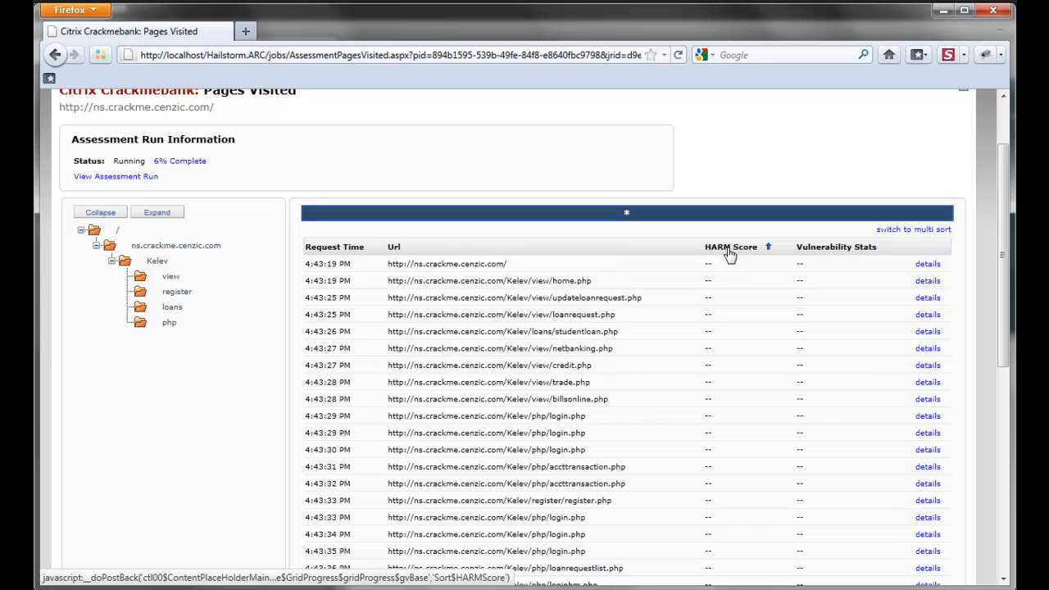
{"action": "left_click", "coordinate": [727, 251]}
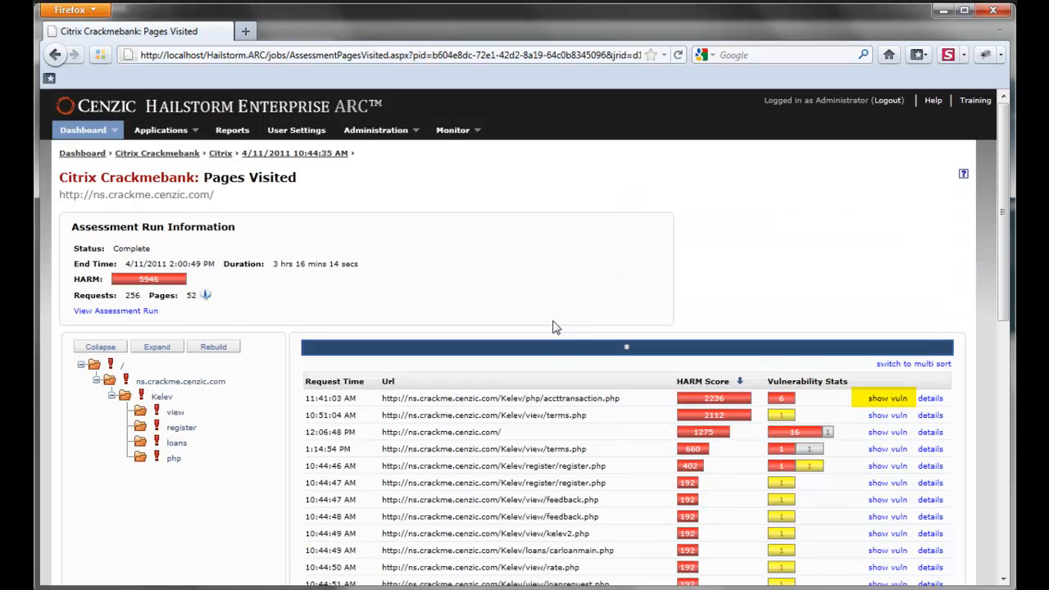
List accttransaction.php's vulnerabilities and open its High SQL Disclosure (CWE-566) finding.
{"action": "left_click", "coordinate": [899, 398]}
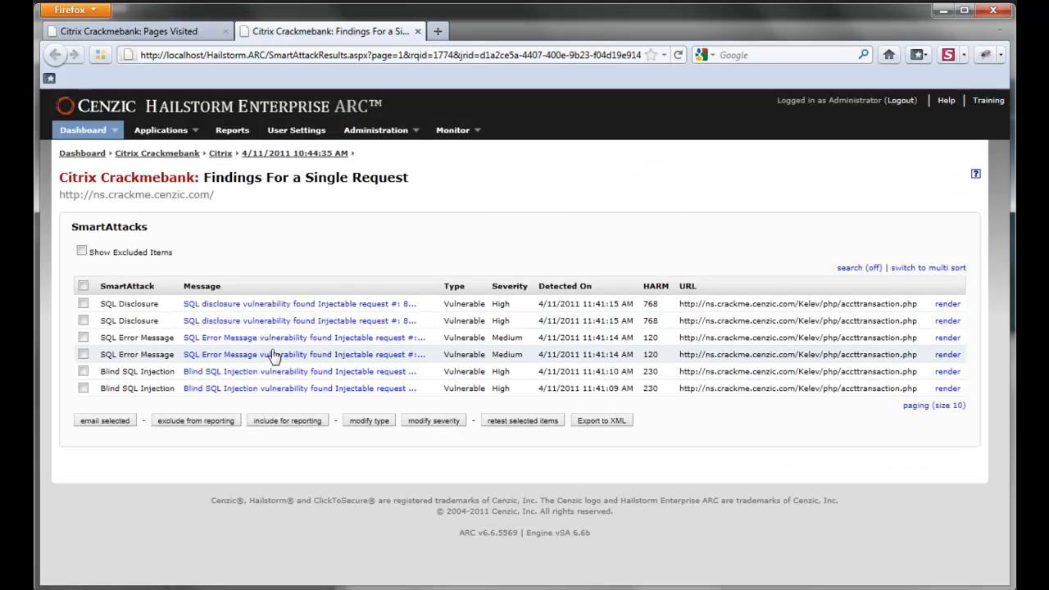
{"action": "left_click", "coordinate": [240, 309]}
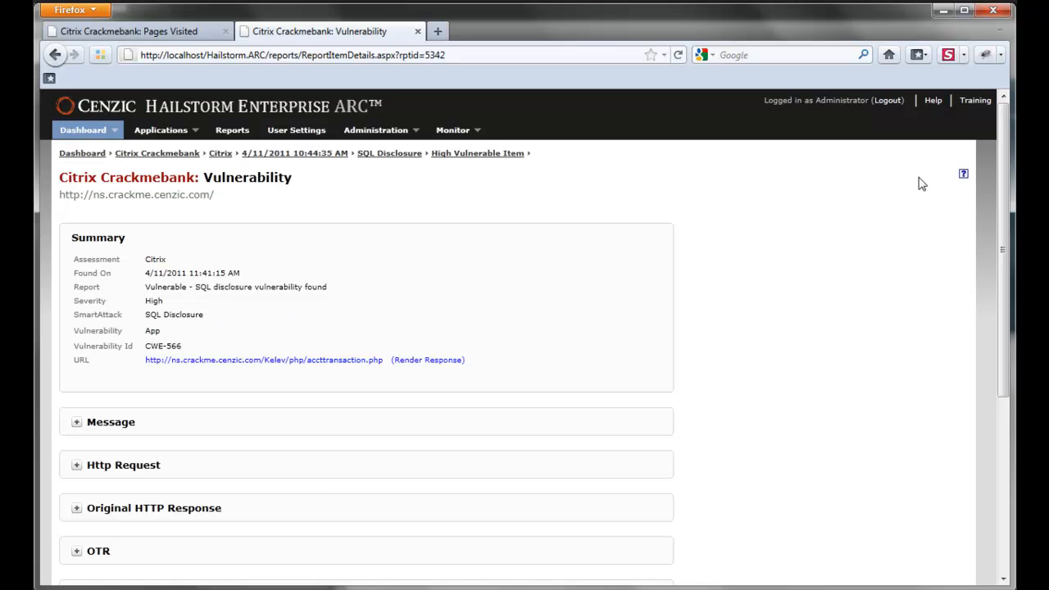
Expand the message, highlight injection 2004-01-01' or '1'='1 and its detection explanation, then render the response.
{"action": "left_click_drag", "start_coordinate": [1000, 164], "coordinate": [998, 224]}
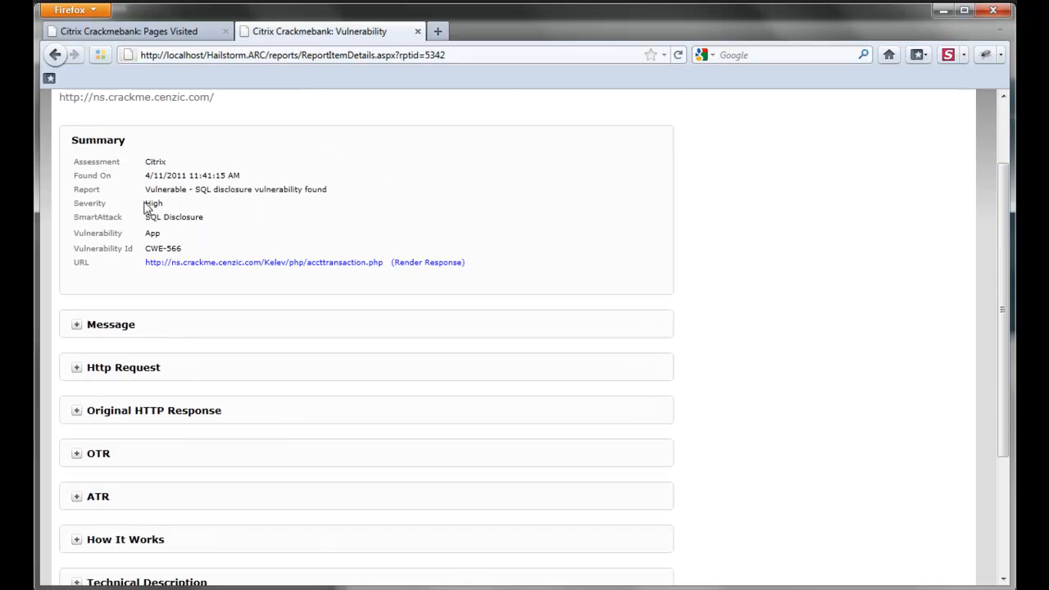
{"action": "left_click", "coordinate": [122, 331]}
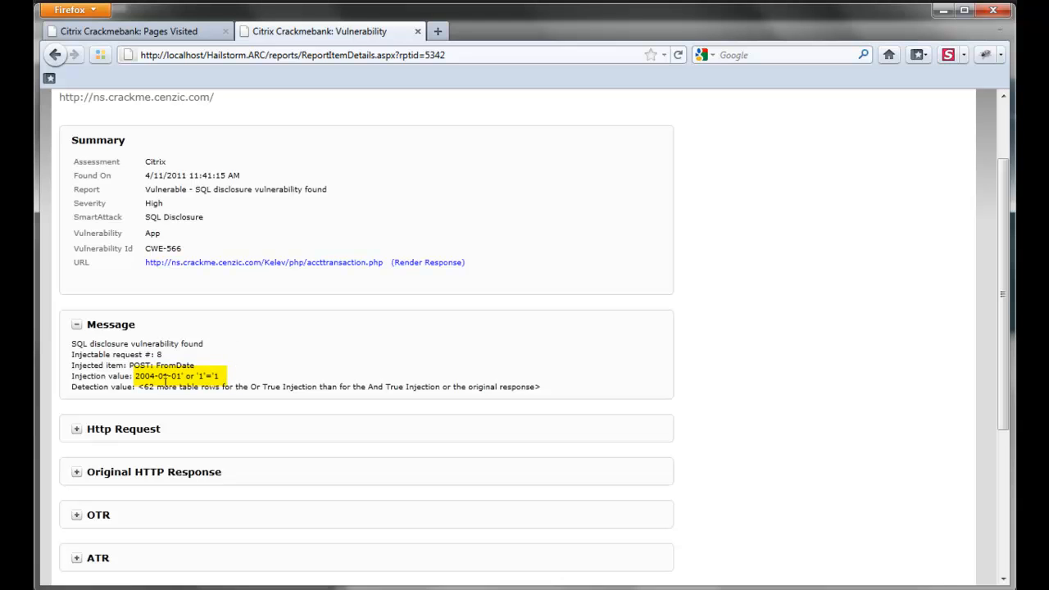
{"action": "left_click_drag", "start_coordinate": [136, 376], "coordinate": [218, 379]}
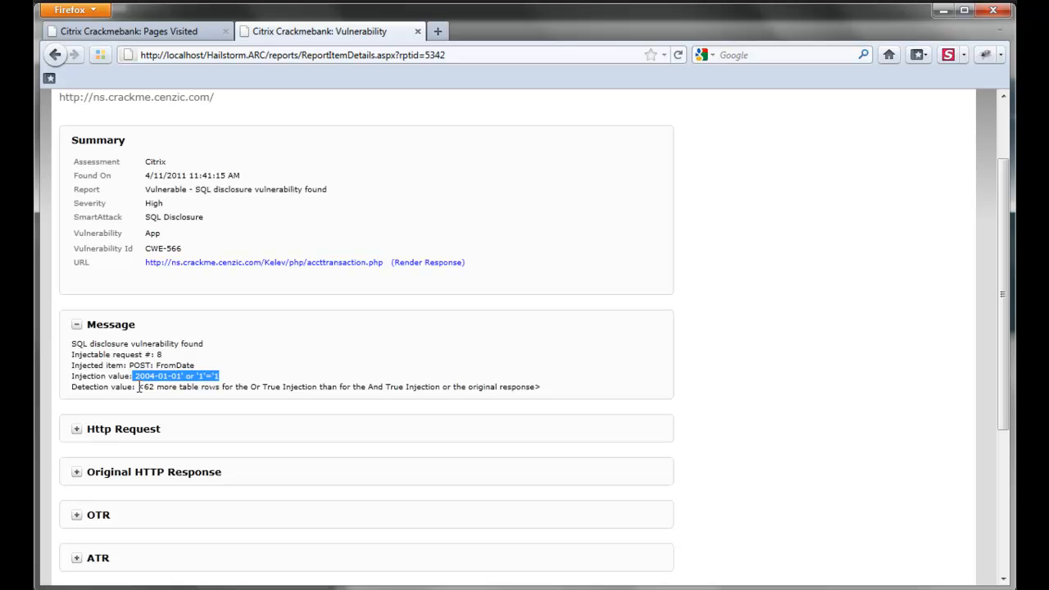
{"action": "left_click_drag", "start_coordinate": [140, 387], "coordinate": [553, 388]}
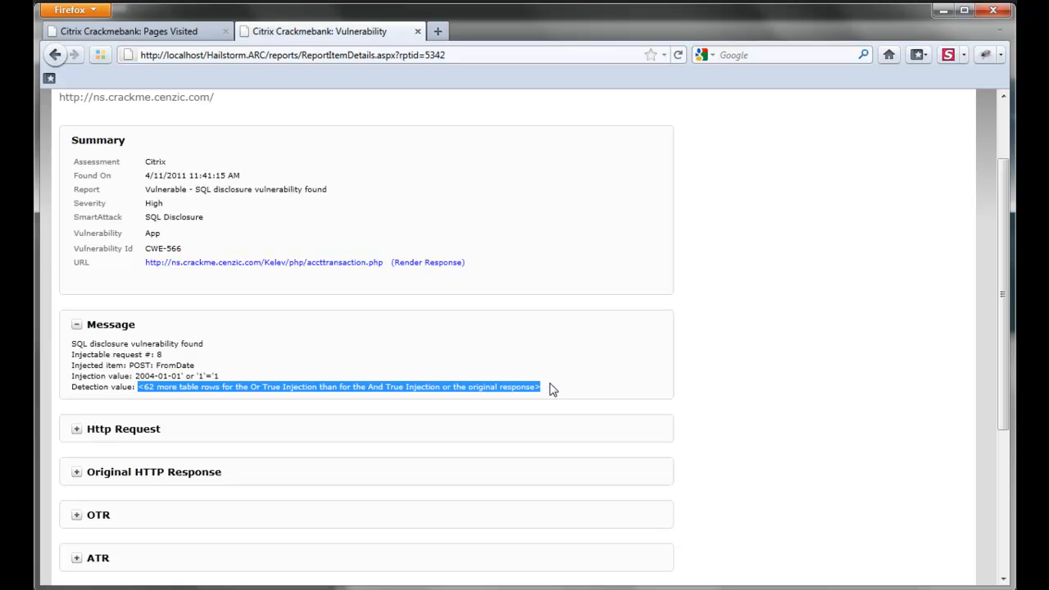
{"action": "left_click", "coordinate": [443, 264]}
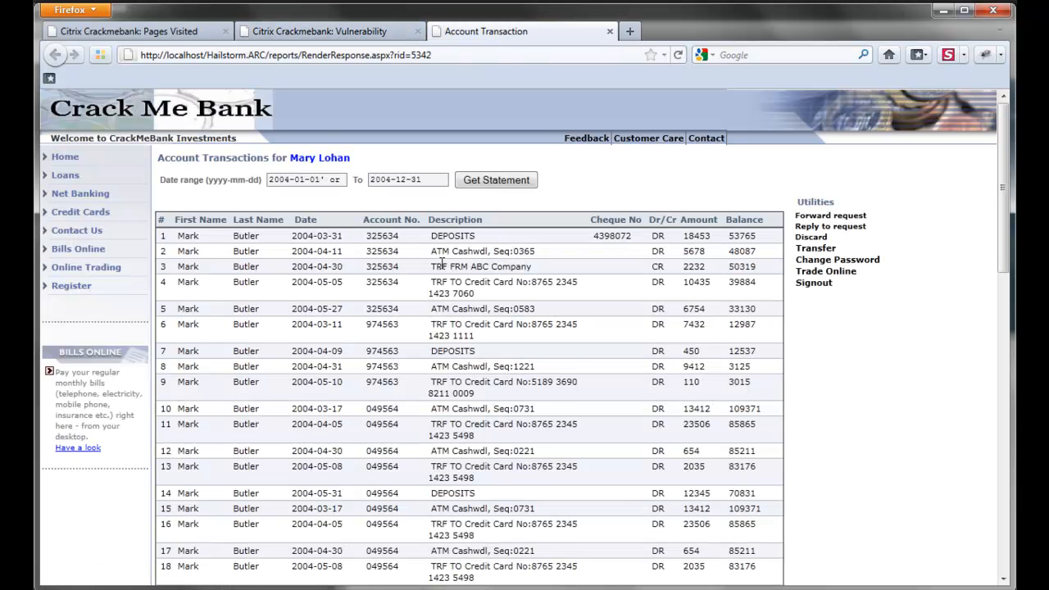
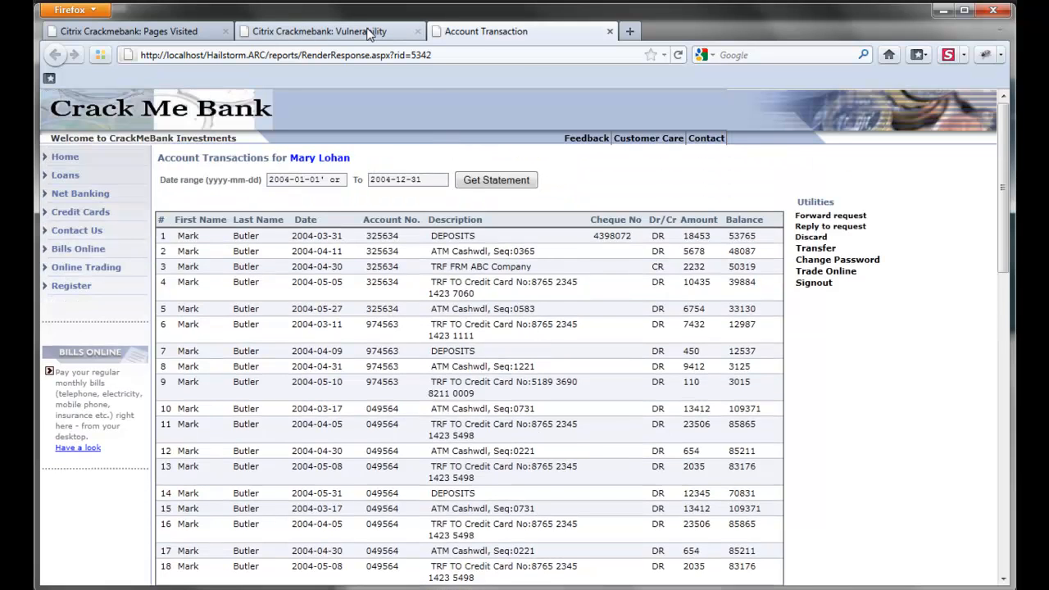
Return to the Citrix Crackmebank vulnerability report tab showing the SQL Disclosure finding.
{"action": "left_click", "coordinate": [367, 34]}
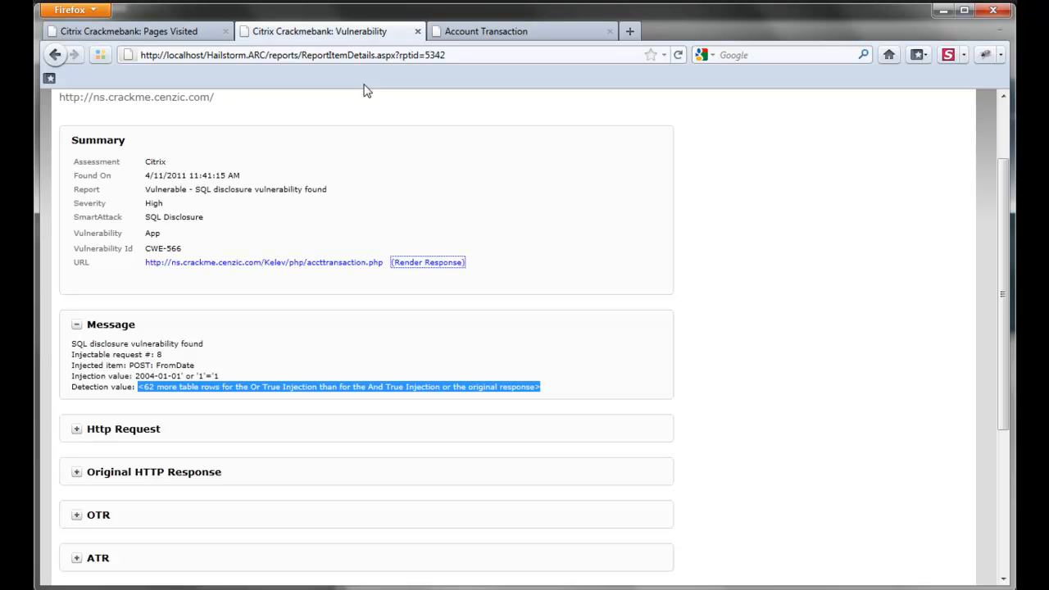
Expand the Http Request section to show the injected FromDate POST request.
{"action": "left_click", "coordinate": [146, 433]}
{"action": "scroll", "coordinate": [146, 434], "scroll_direction": "down", "scroll_amount": 5}
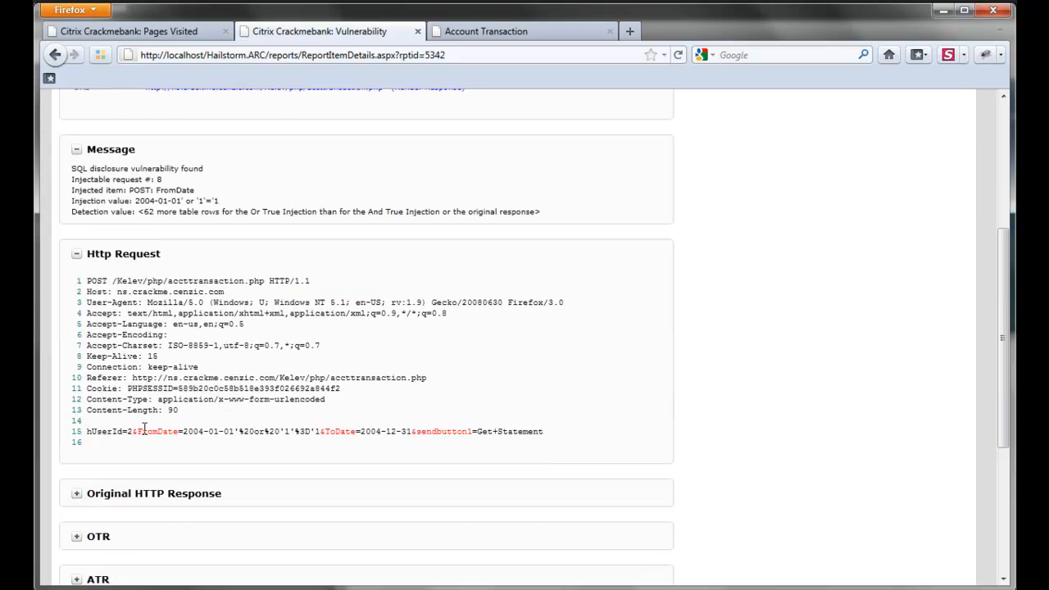
{"action": "scroll", "coordinate": [145, 433], "scroll_direction": "down", "scroll_amount": 2}
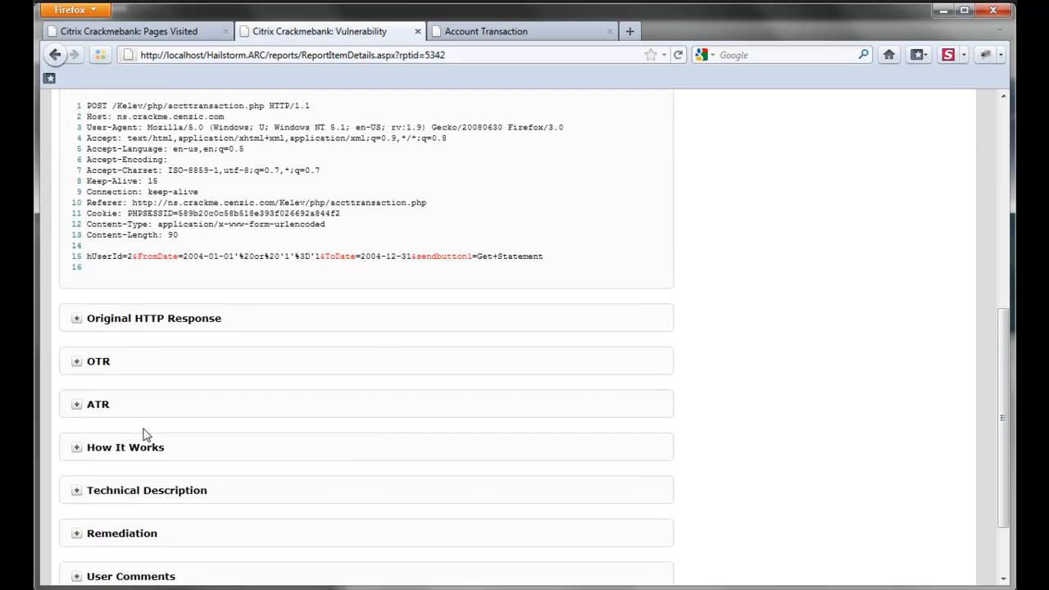
Review and collapse the Original HTTP Response, then expand How It Works.
{"action": "left_click", "coordinate": [179, 328]}
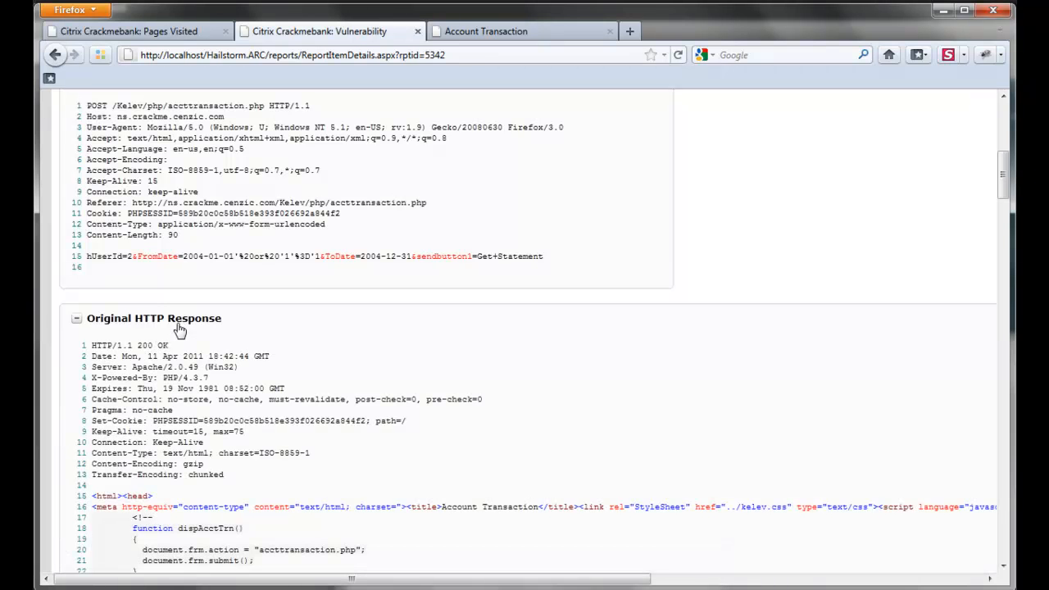
{"action": "scroll", "coordinate": [178, 328], "scroll_direction": "down", "scroll_amount": 4}
{"action": "scroll", "coordinate": [179, 328], "scroll_direction": "down", "scroll_amount": 4}
{"action": "scroll", "coordinate": [179, 328], "scroll_direction": "up", "scroll_amount": 6}
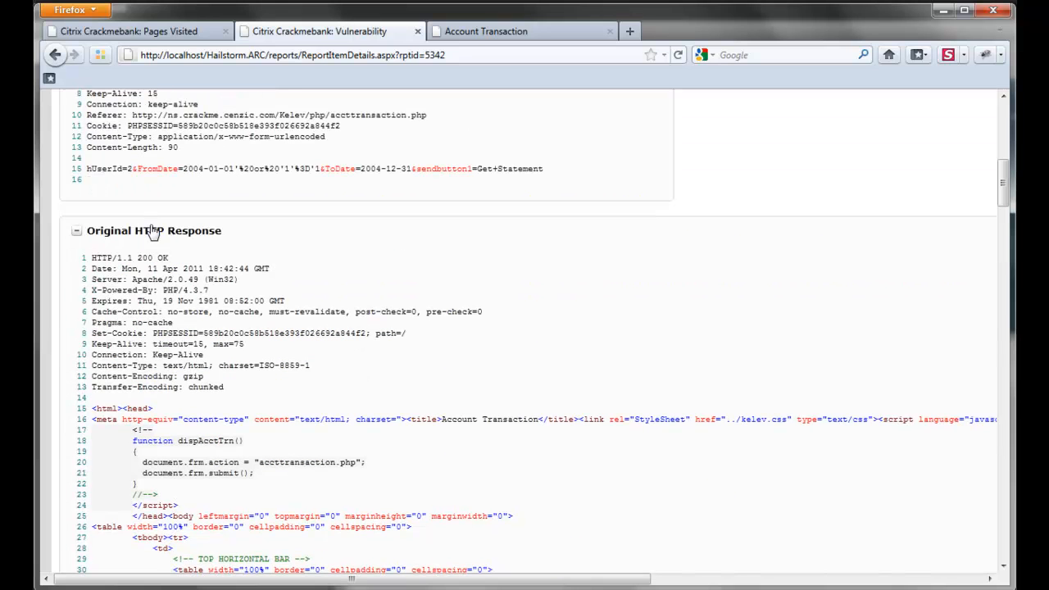
{"action": "left_click", "coordinate": [152, 235]}
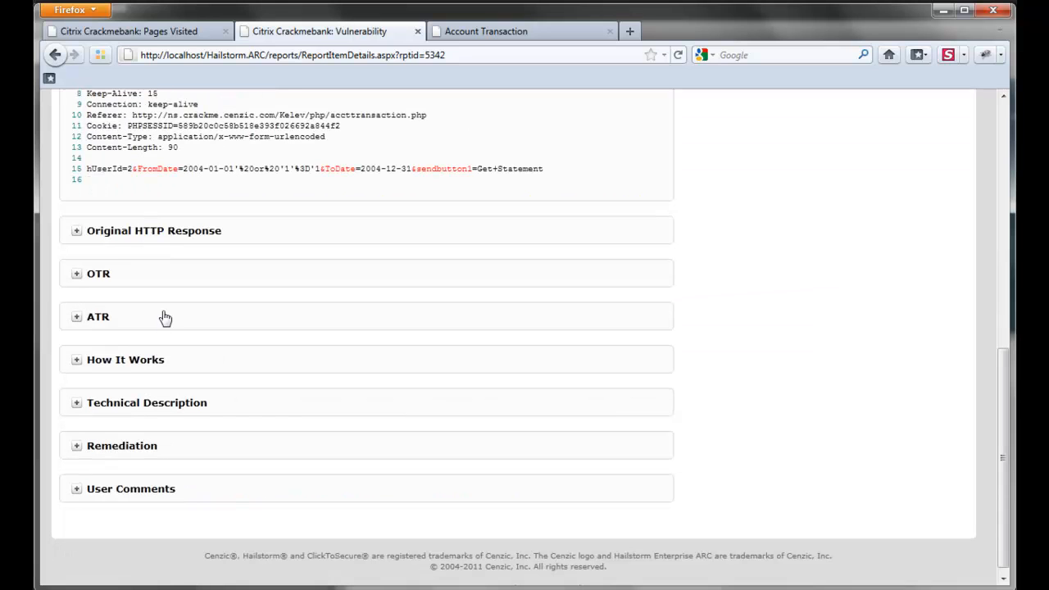
{"action": "left_click", "coordinate": [131, 366]}
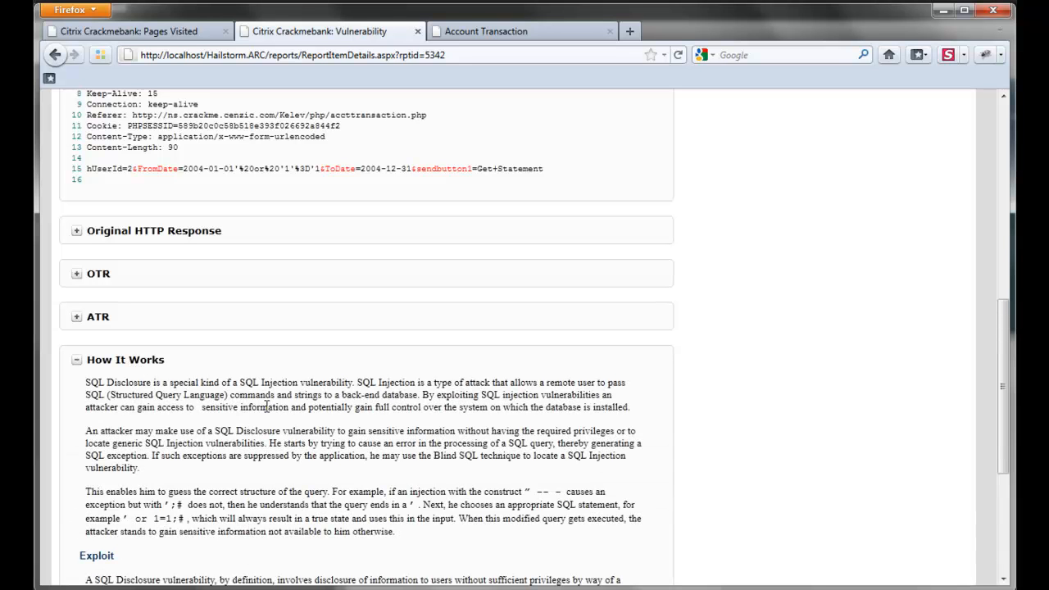
Read How It Works, then expand and collapse the SmartAttack's Technical Description.
{"action": "scroll", "coordinate": [269, 408], "scroll_direction": "down", "scroll_amount": 2}
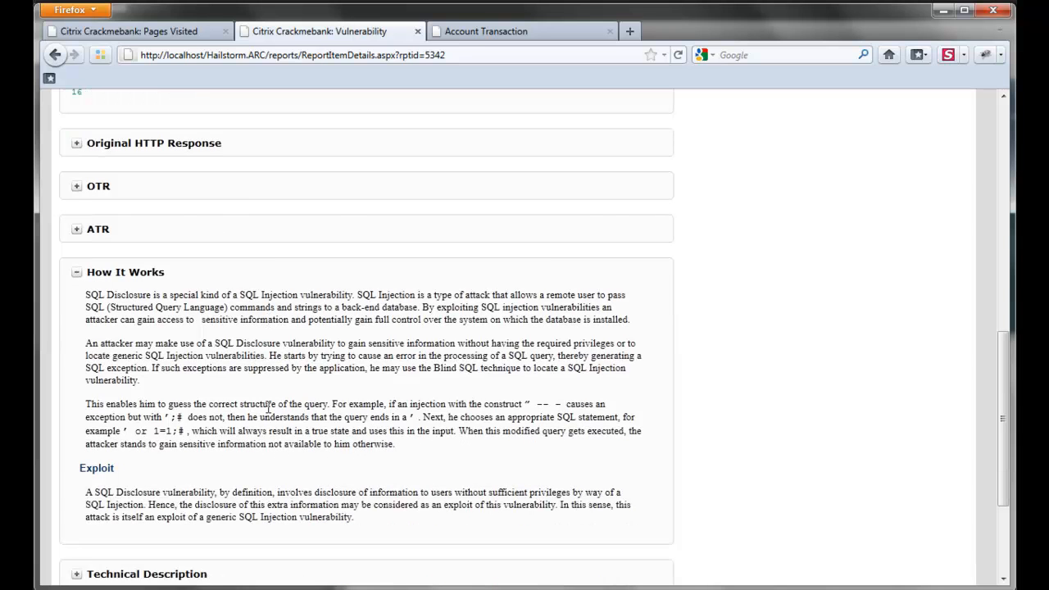
{"action": "scroll", "coordinate": [269, 408], "scroll_direction": "down", "scroll_amount": 2}
{"action": "scroll", "coordinate": [269, 408], "scroll_direction": "down", "scroll_amount": 2}
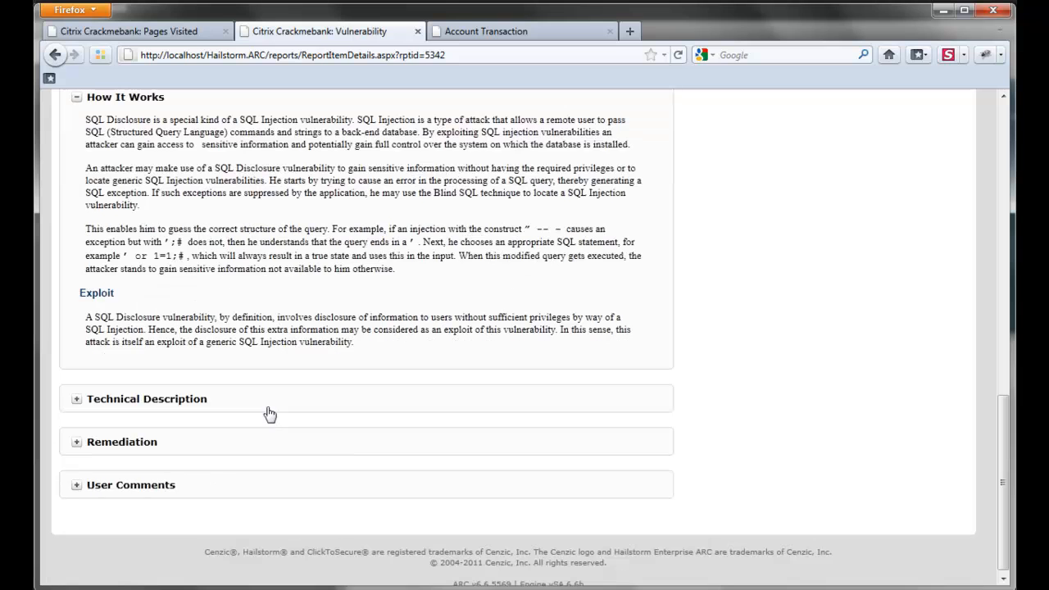
{"action": "left_click", "coordinate": [156, 402]}
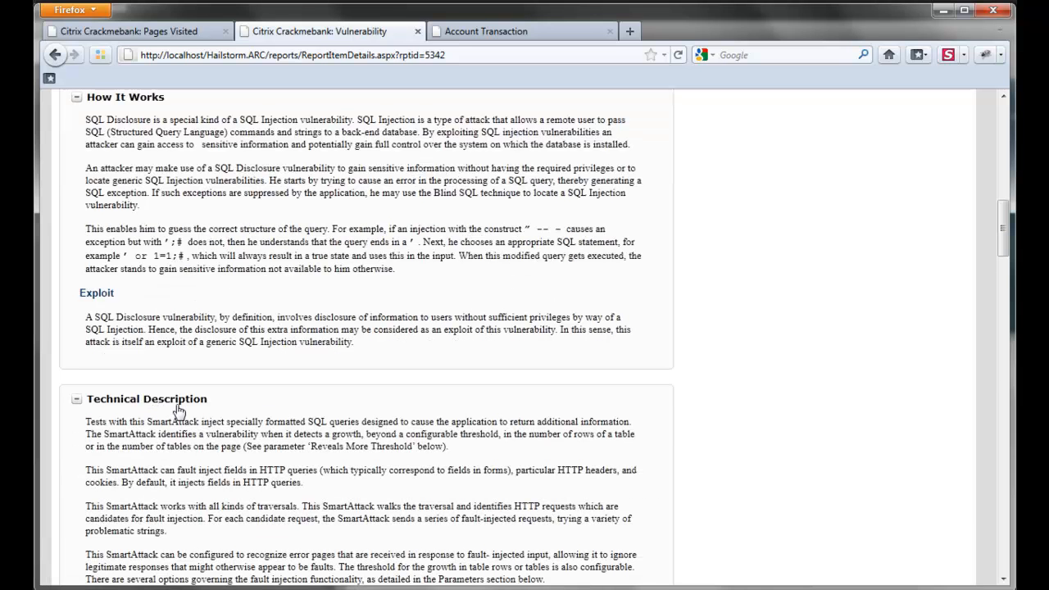
{"action": "scroll", "coordinate": [179, 410], "scroll_direction": "down", "scroll_amount": 2}
{"action": "scroll", "coordinate": [179, 410], "scroll_direction": "down", "scroll_amount": 2}
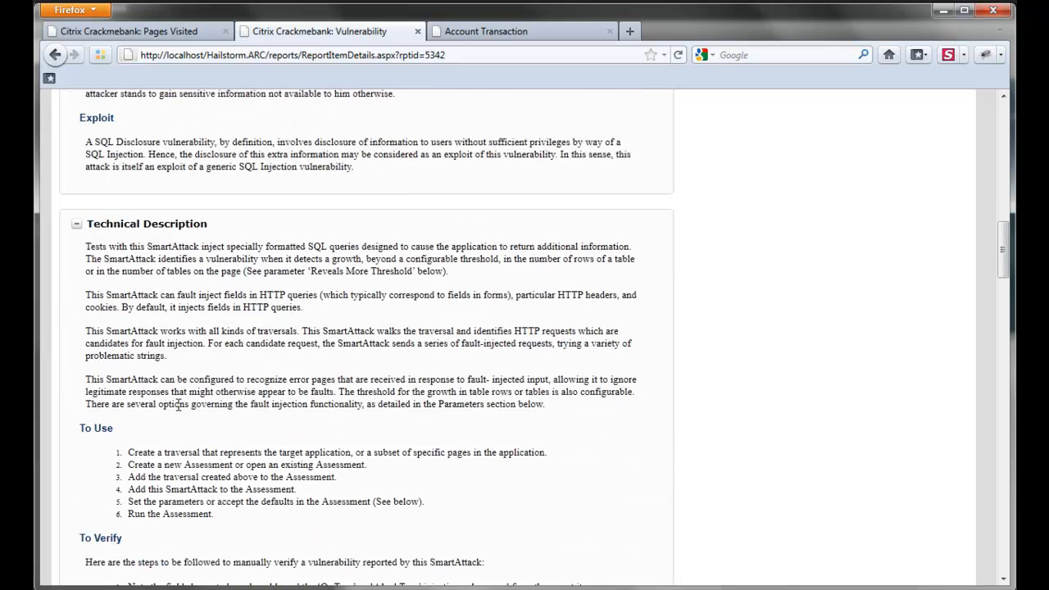
{"action": "scroll", "coordinate": [179, 405], "scroll_direction": "down", "scroll_amount": 2}
{"action": "left_click", "coordinate": [77, 138]}
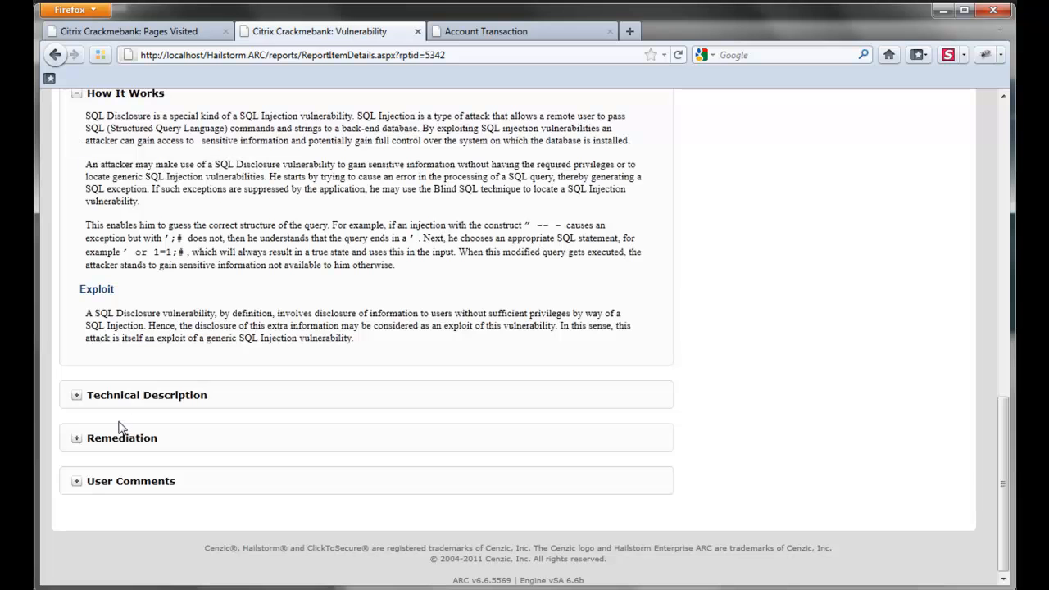
Expand Remediation to show SQL injection mitigations and the ASP.NET vulnerable-code example.
{"action": "left_click", "coordinate": [123, 438]}
{"action": "scroll", "coordinate": [463, 368], "scroll_direction": "down", "scroll_amount": 2}
{"action": "scroll", "coordinate": [463, 369], "scroll_direction": "down", "scroll_amount": 4}
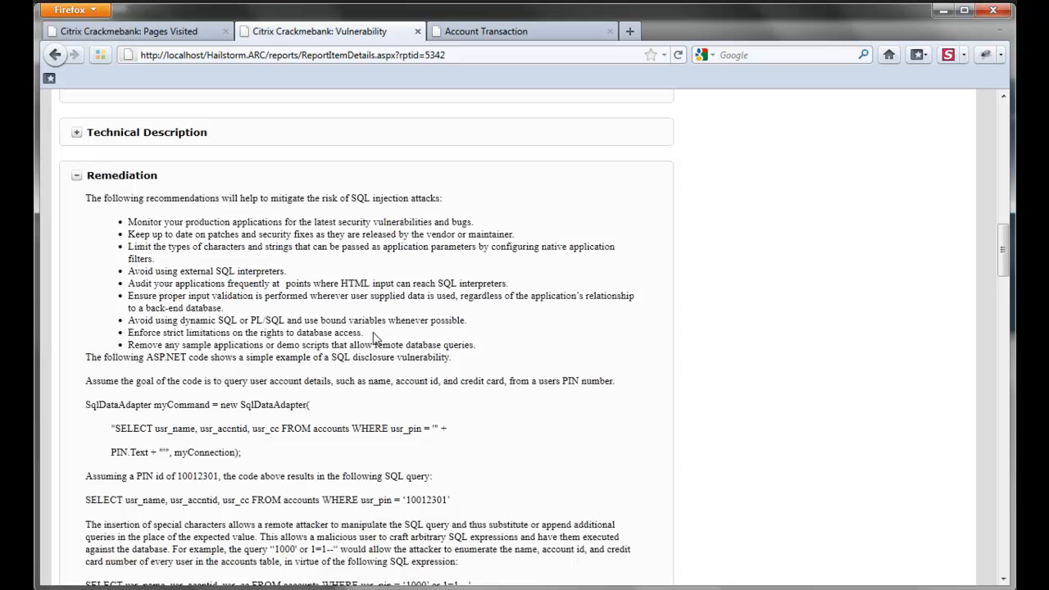
Highlight the ASP.NET and PHP headings in the Remediation section.
{"action": "scroll", "coordinate": [374, 337], "scroll_direction": "down", "scroll_amount": 4}
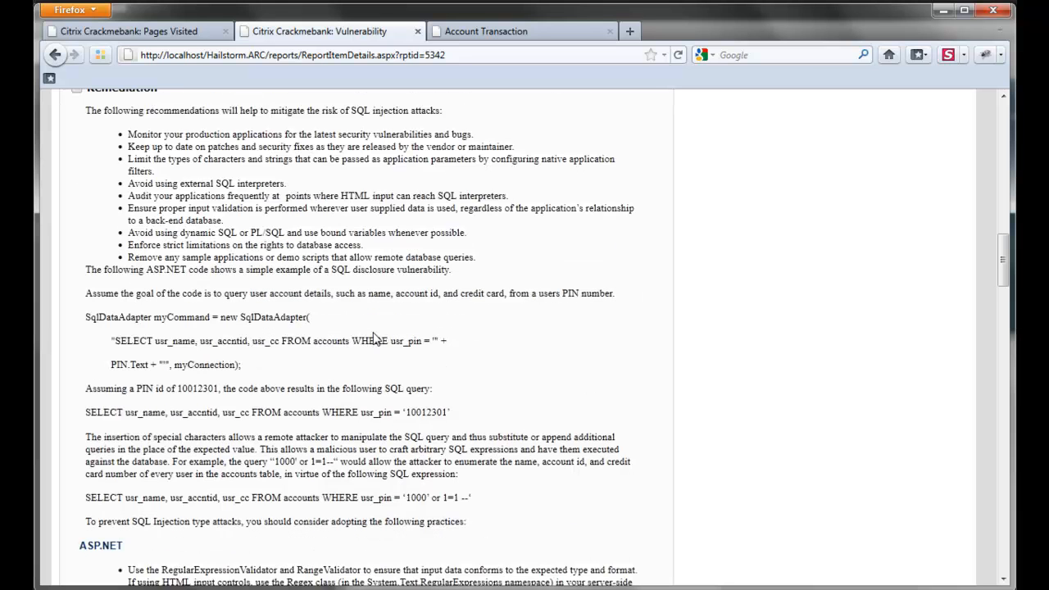
{"action": "scroll", "coordinate": [374, 337], "scroll_direction": "down", "scroll_amount": 4}
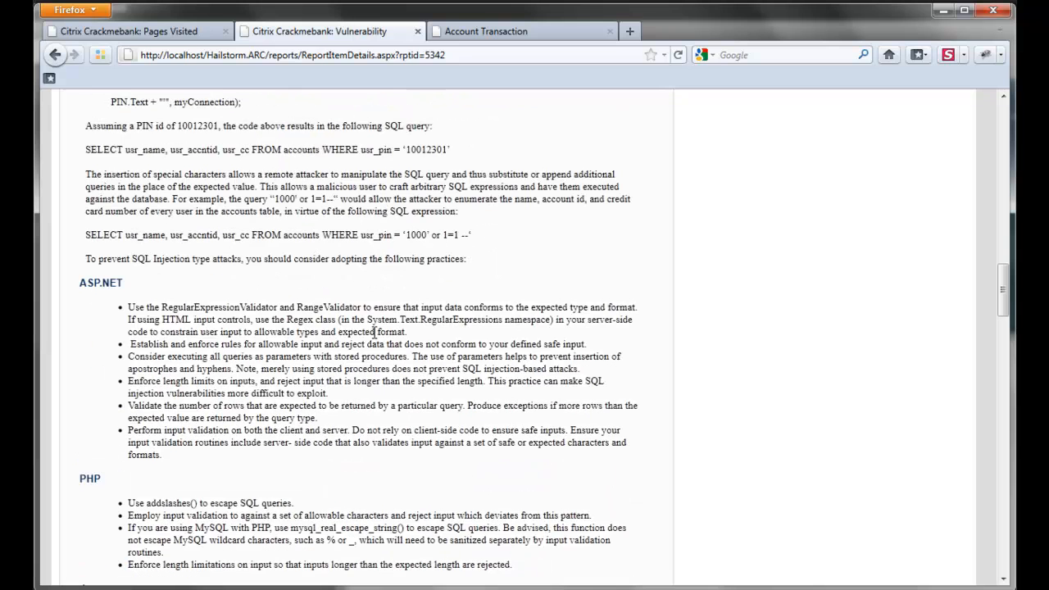
{"action": "left_click_drag", "start_coordinate": [79, 287], "coordinate": [154, 288]}
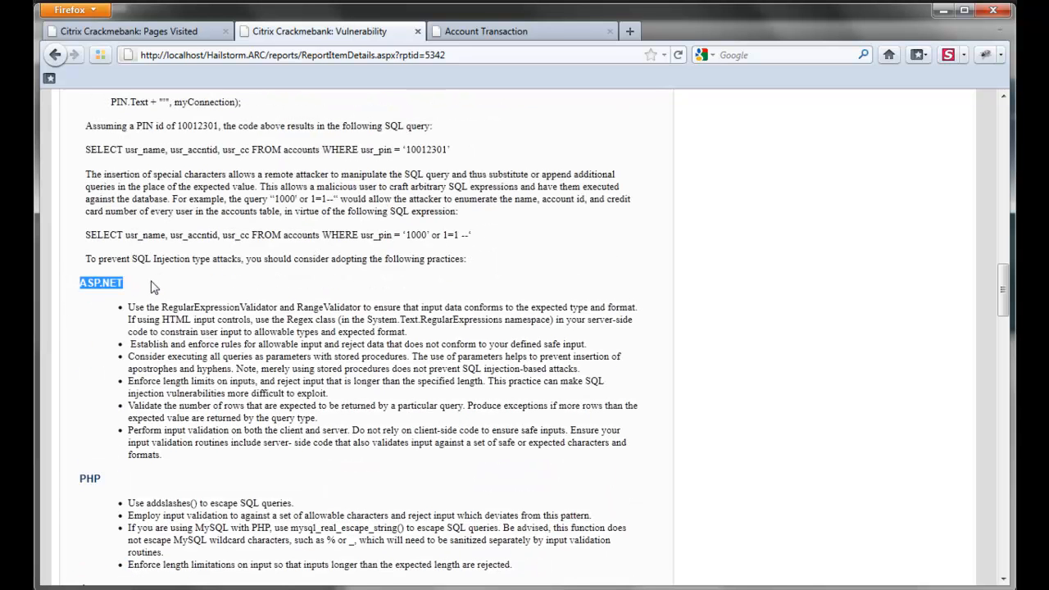
{"action": "double_click", "coordinate": [89, 480]}
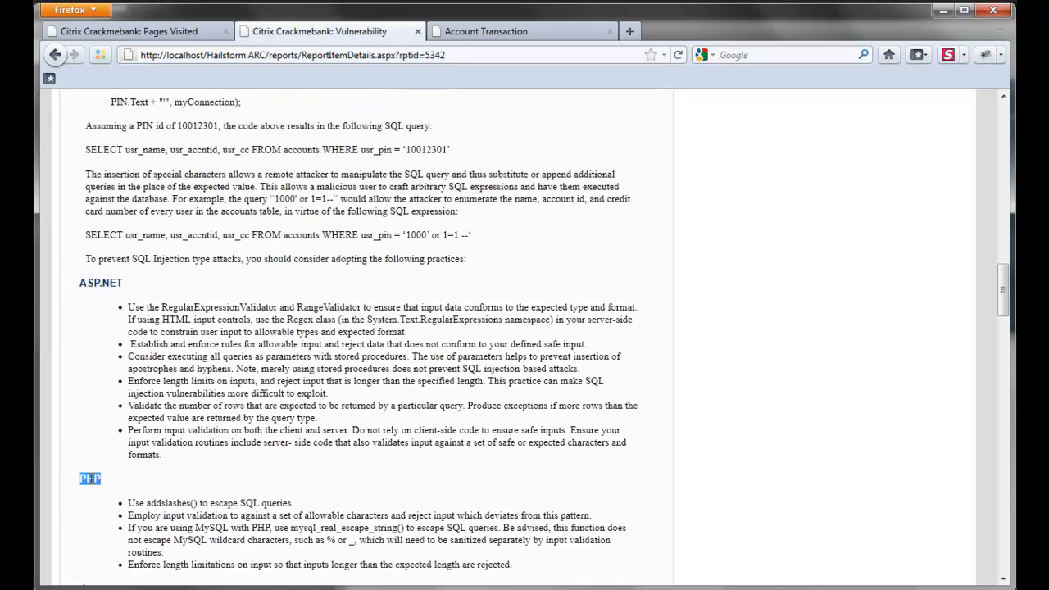
{"action": "scroll", "coordinate": [90, 480], "scroll_direction": "down", "scroll_amount": 4}
{"action": "scroll", "coordinate": [161, 410], "scroll_direction": "down", "scroll_amount": 4}
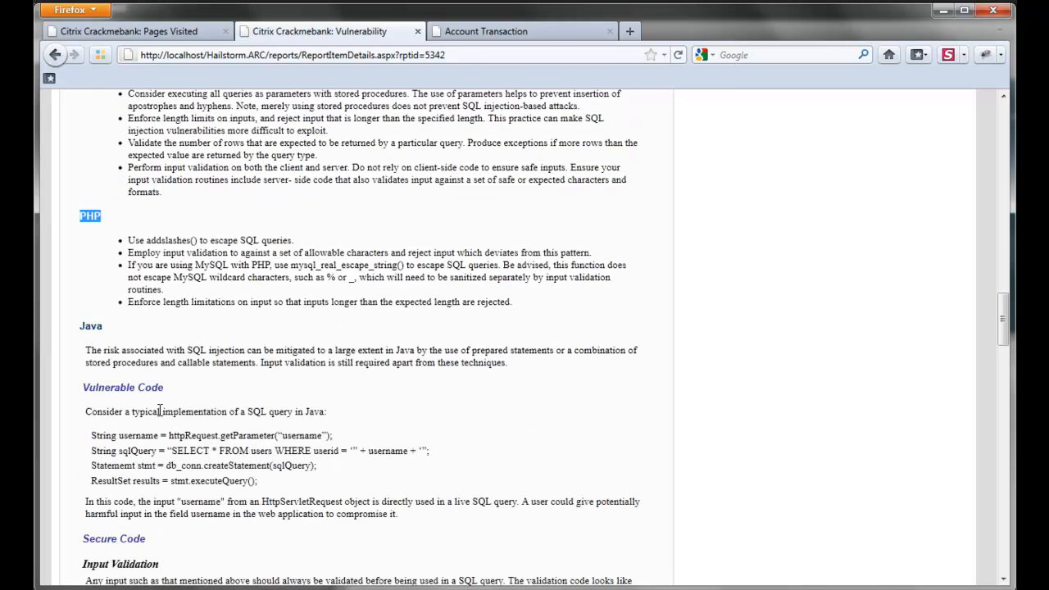
Add the comment 'Fix this now!' under User Comments at the bottom of the report.
{"action": "key", "text": "End"}
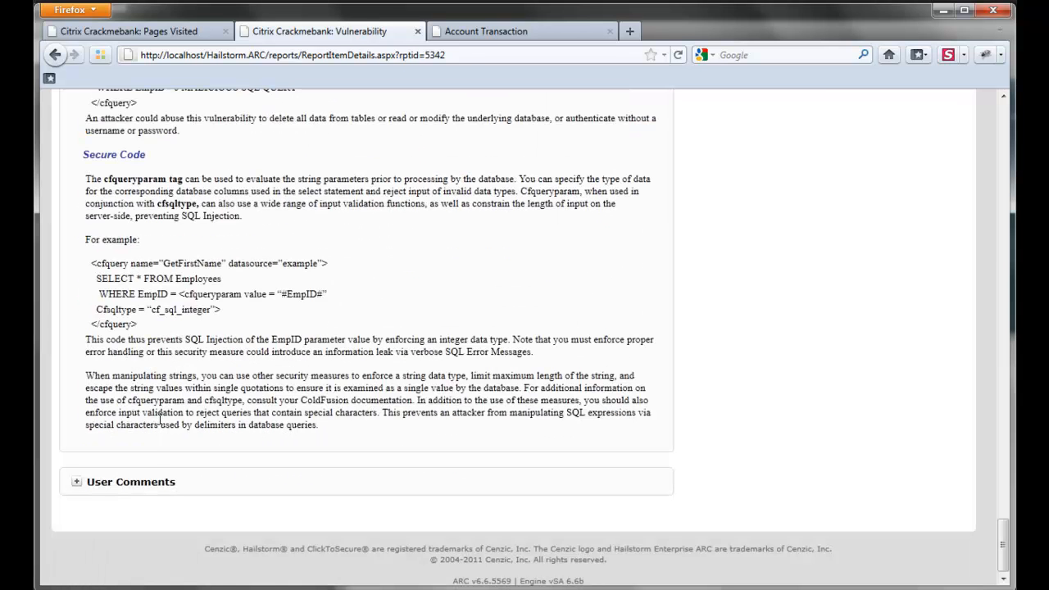
{"action": "left_click", "coordinate": [148, 485]}
{"action": "left_click", "coordinate": [328, 529]}
{"action": "type", "text": "Fix this now!"}
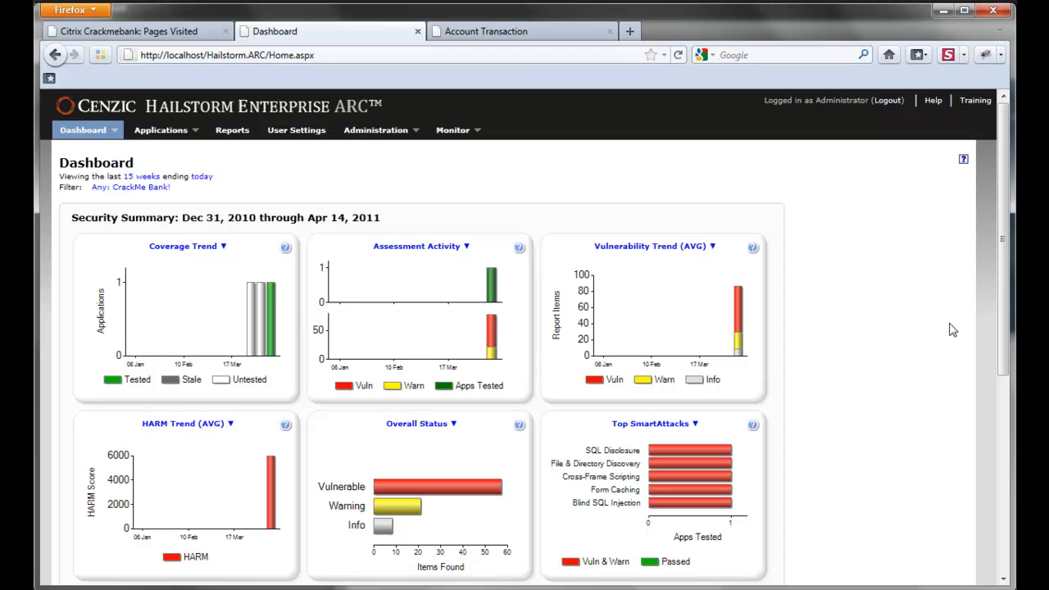
Open Citrix Crackmebank's Assessment History listing the completed 4/11/2011 Citrix run.
{"action": "left_click_drag", "start_coordinate": [1001, 223], "coordinate": [1002, 335]}
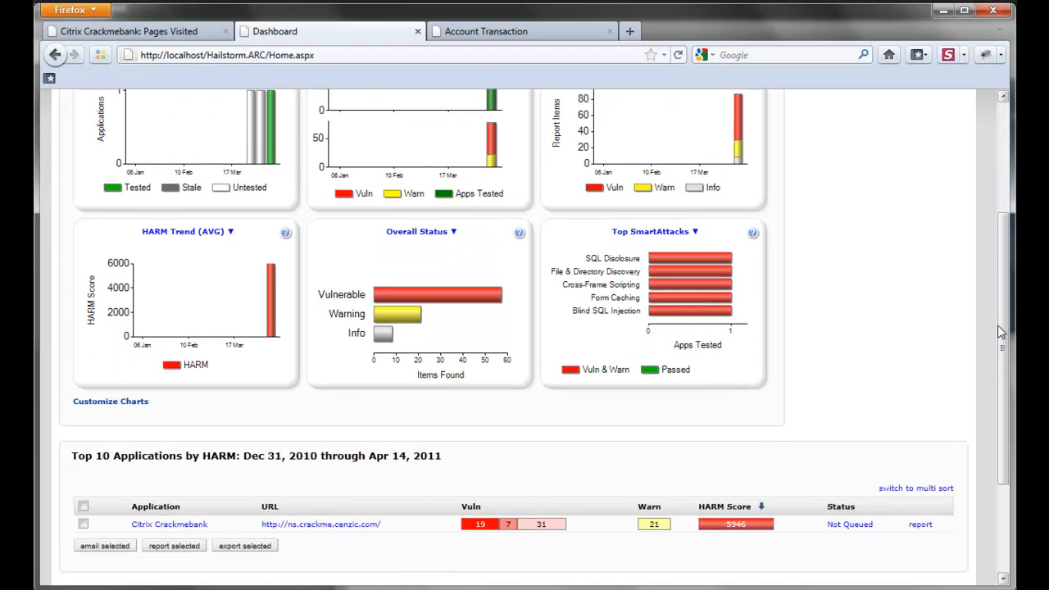
{"action": "left_click", "coordinate": [155, 525]}
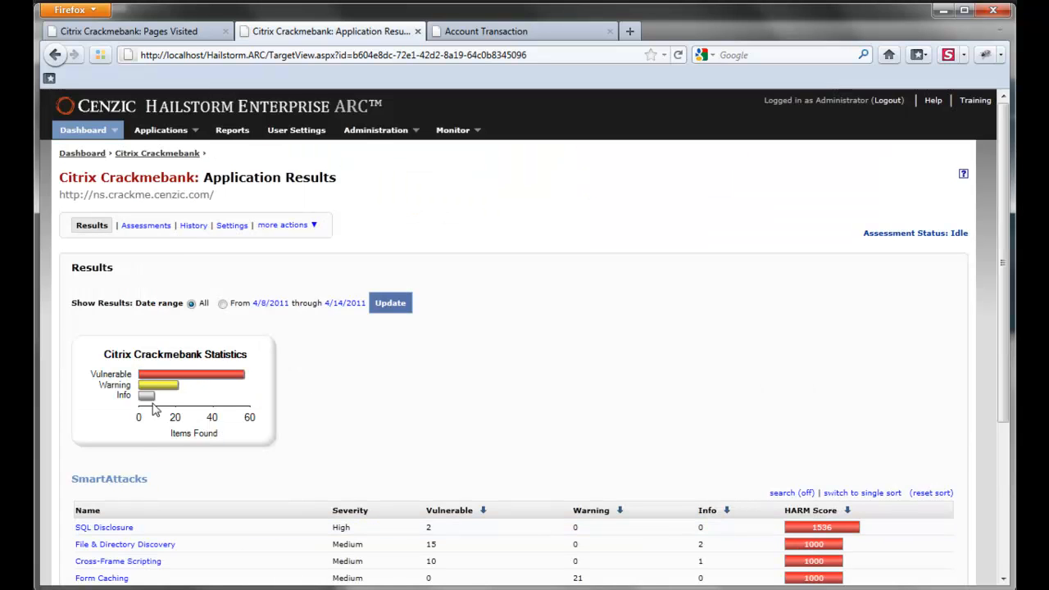
{"action": "left_click", "coordinate": [192, 227]}
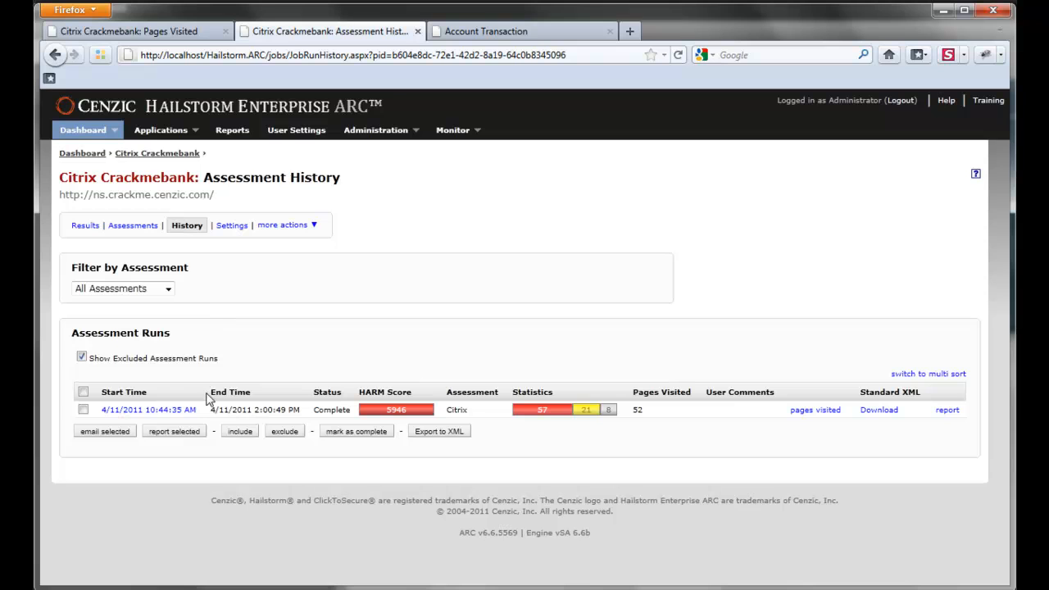
Request the run's Standard XML download, then cancel saving the AssessmentRun zip file.
{"action": "left_click", "coordinate": [865, 416]}
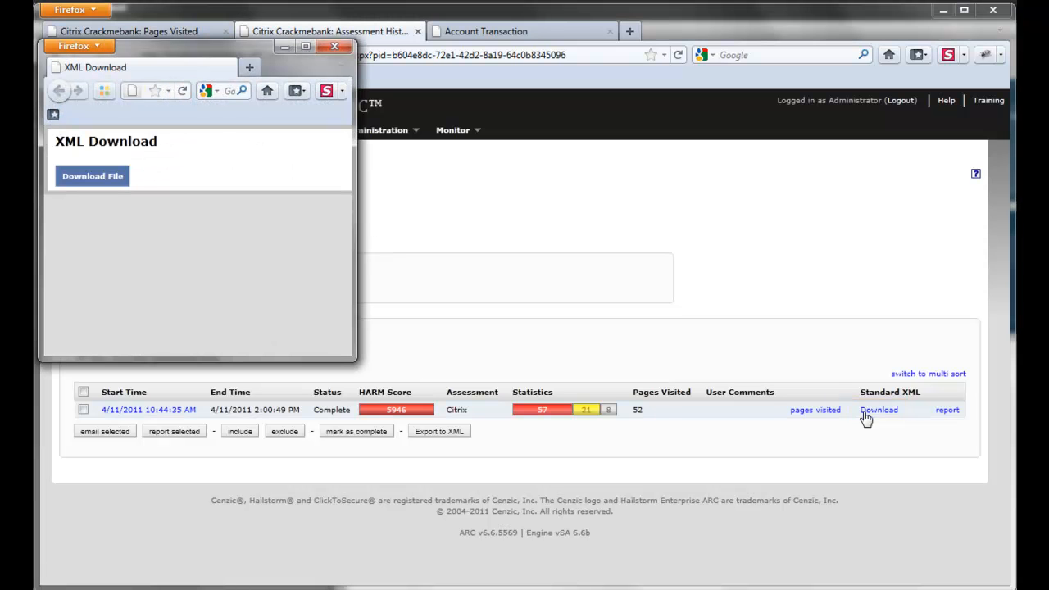
{"action": "left_click", "coordinate": [86, 182]}
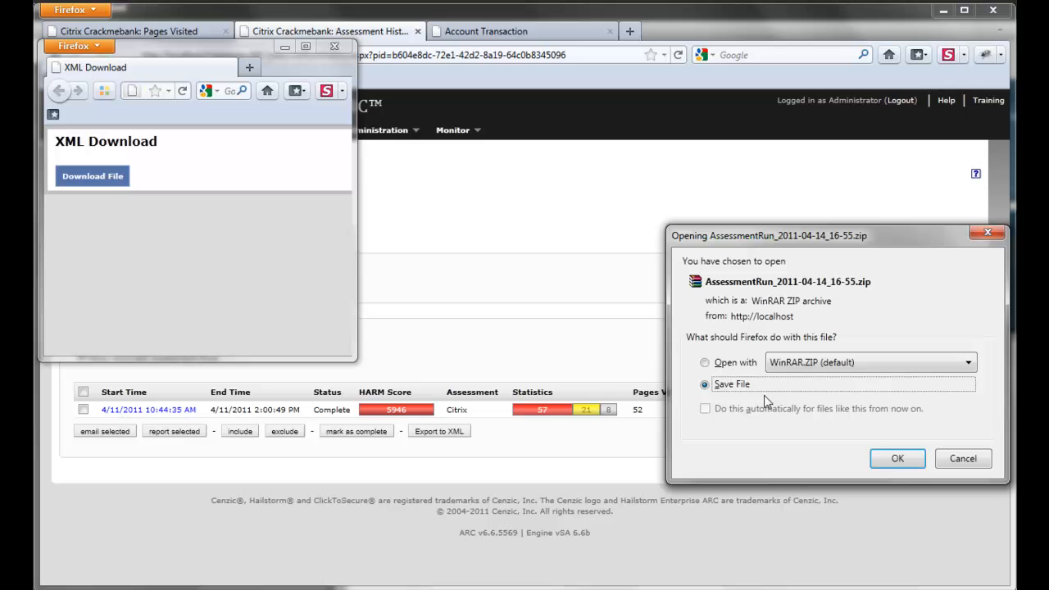
{"action": "left_click", "coordinate": [963, 458]}
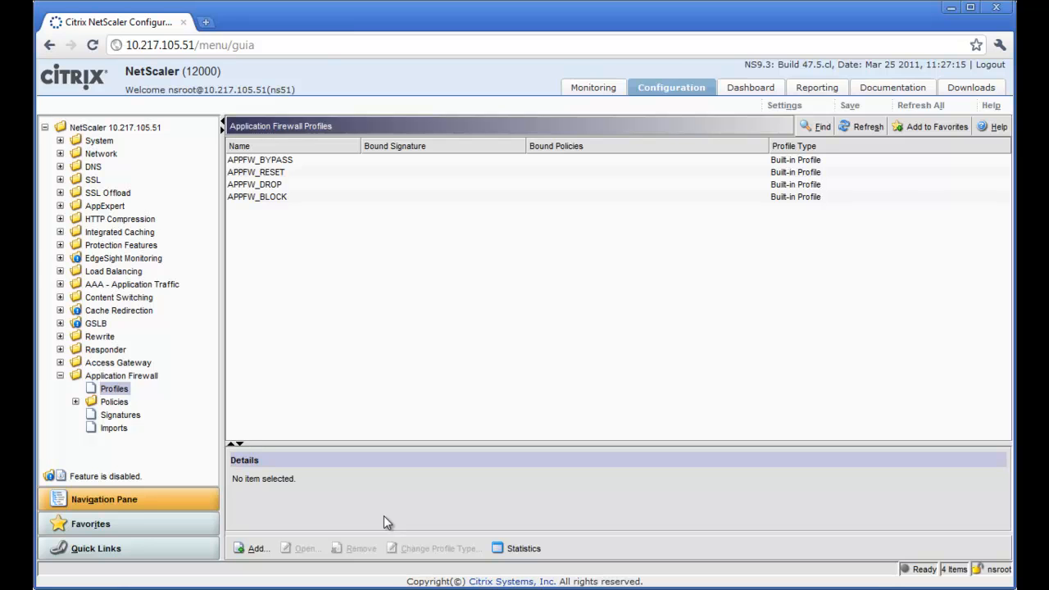
Create a Web Application (HTML) firewall profile named cenzic_firewall_rules.
{"action": "left_click", "coordinate": [254, 549]}
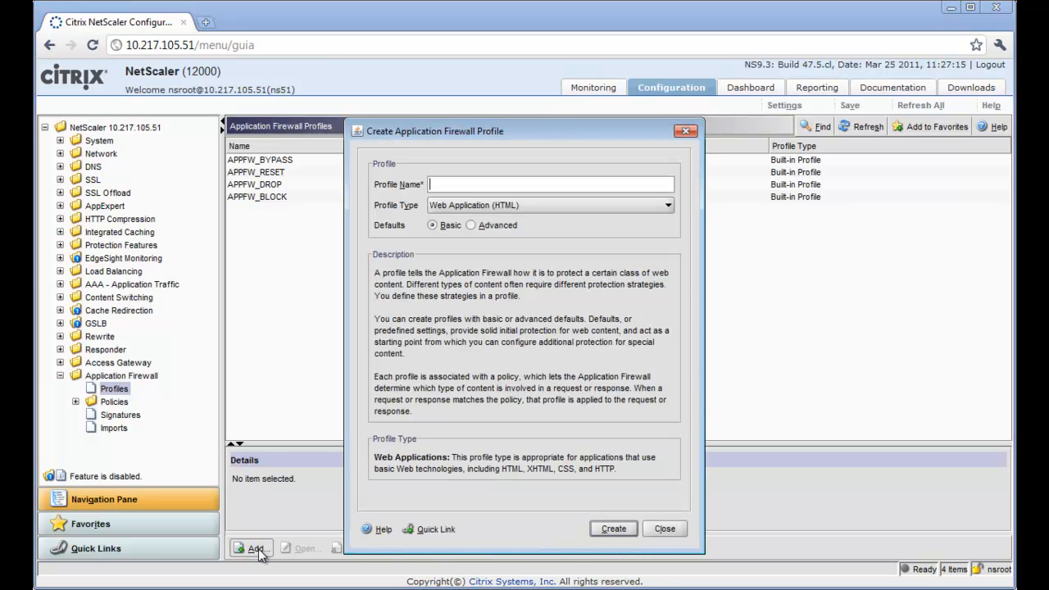
{"action": "type", "text": "cenzic_firewall_rules"}
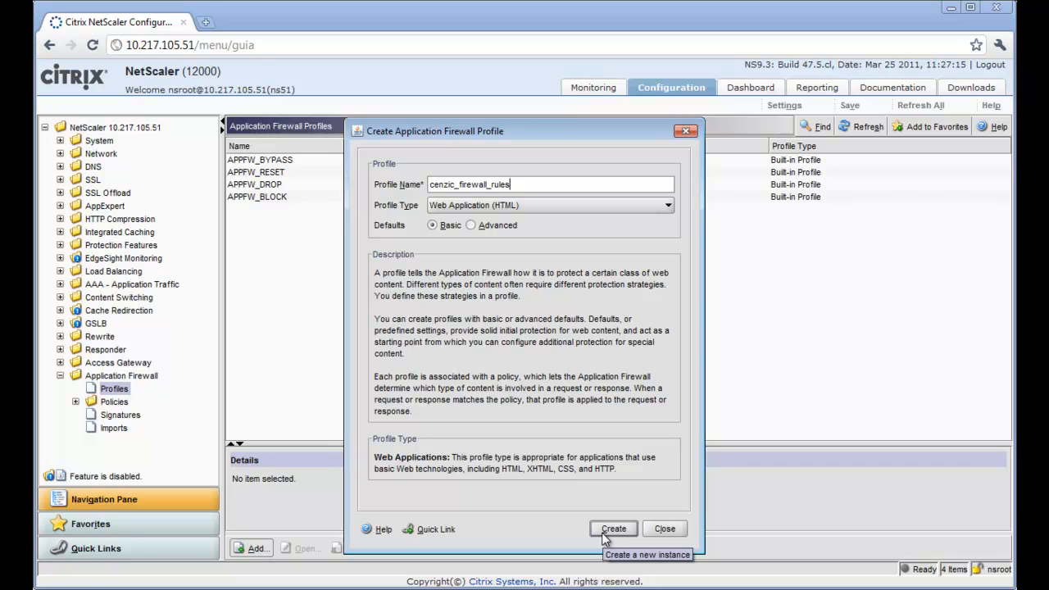
{"action": "left_click", "coordinate": [614, 529]}
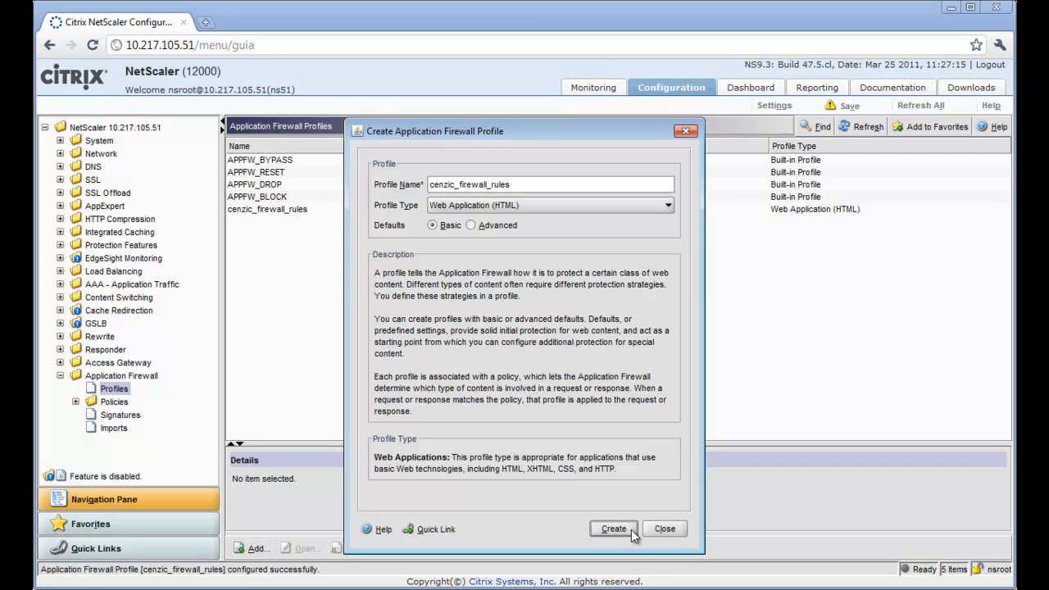
{"action": "left_click", "coordinate": [665, 529]}
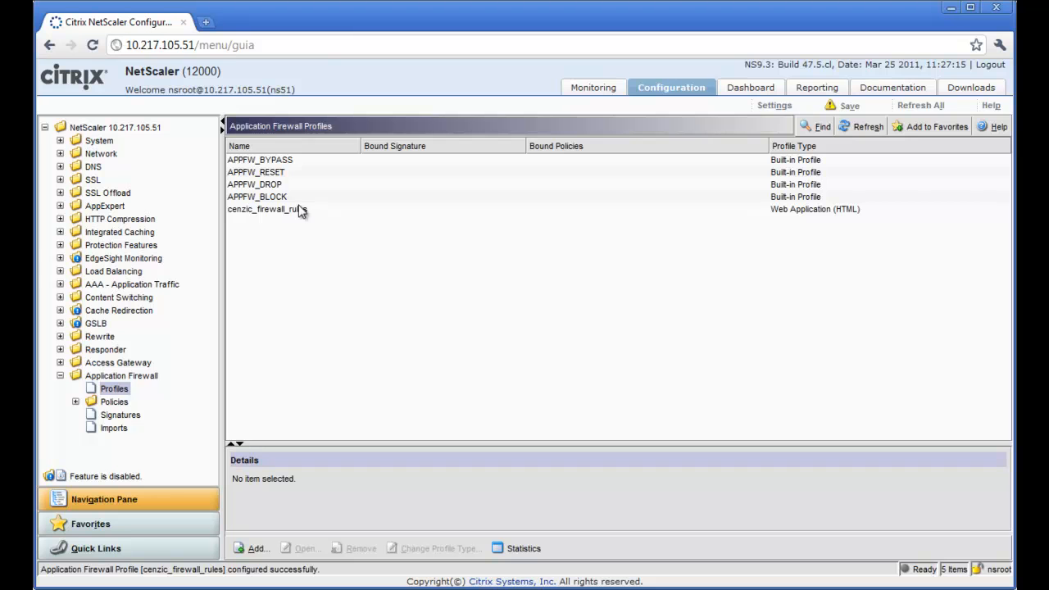
Start an external-format signatures import using AssessmentRunData_040811.xml from the Cenzic folder.
{"action": "left_click", "coordinate": [124, 416]}
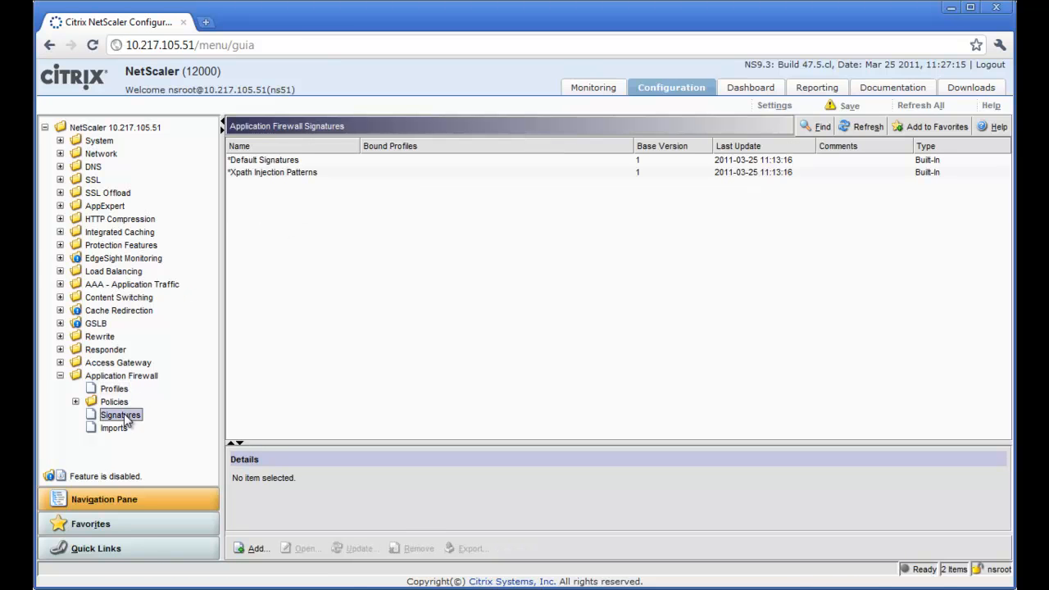
{"action": "left_click", "coordinate": [253, 549]}
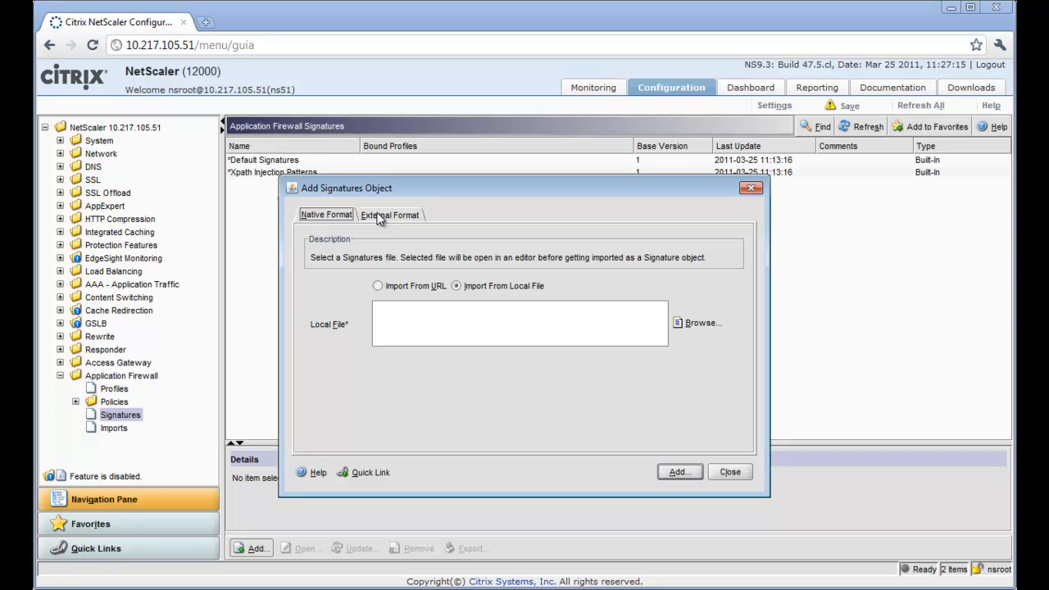
{"action": "left_click", "coordinate": [379, 217]}
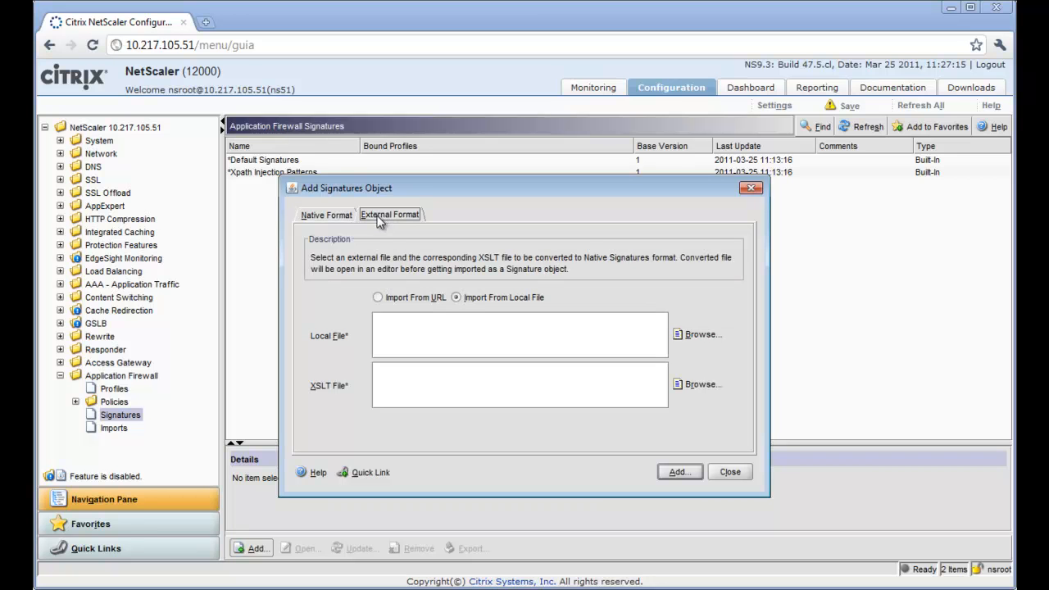
{"action": "left_click", "coordinate": [699, 334]}
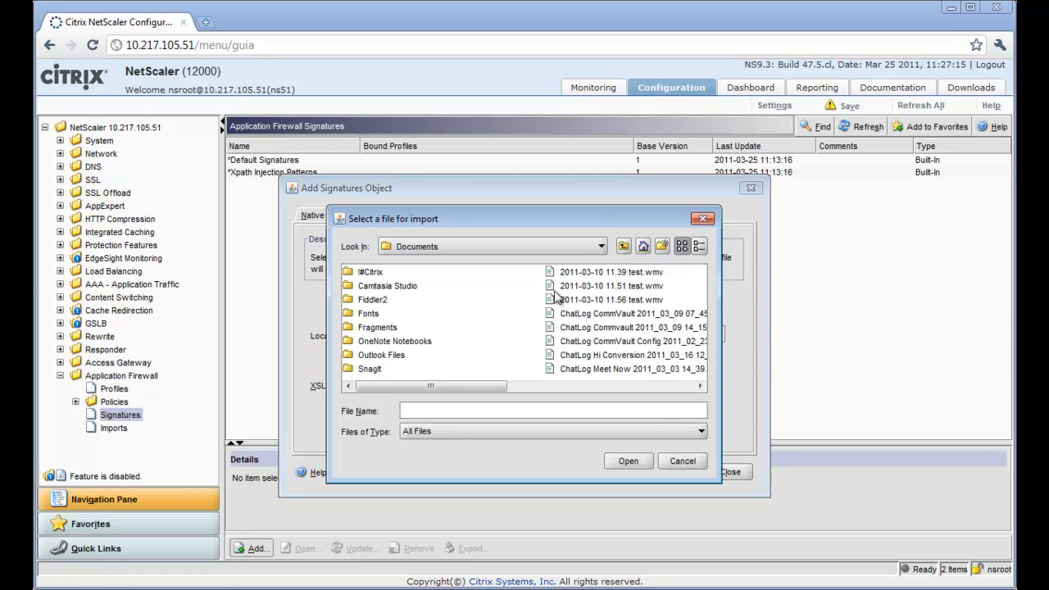
{"action": "double_click", "coordinate": [371, 273]}
{"action": "double_click", "coordinate": [371, 285]}
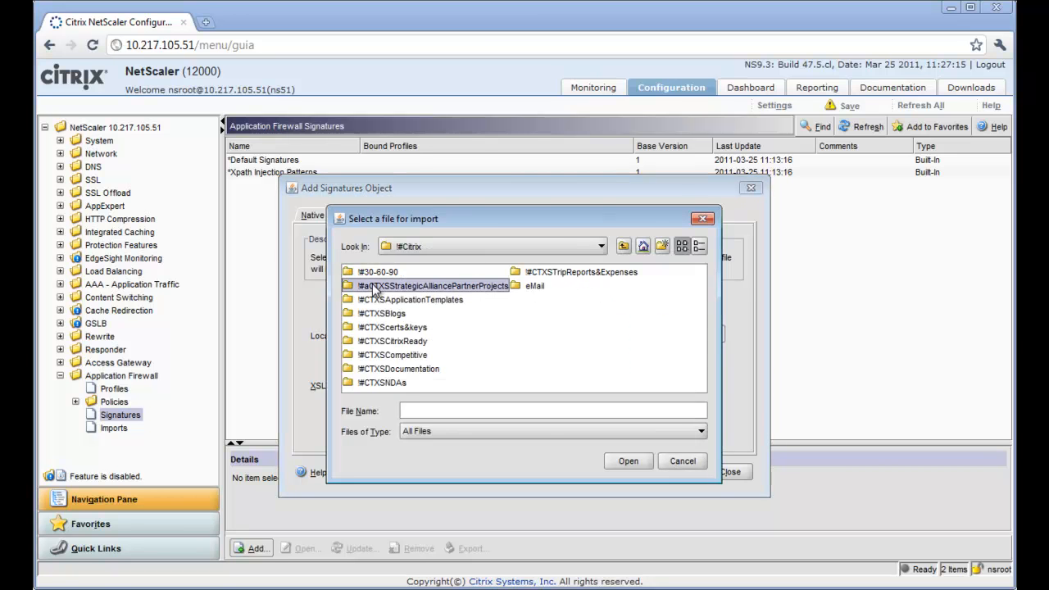
{"action": "double_click", "coordinate": [371, 343]}
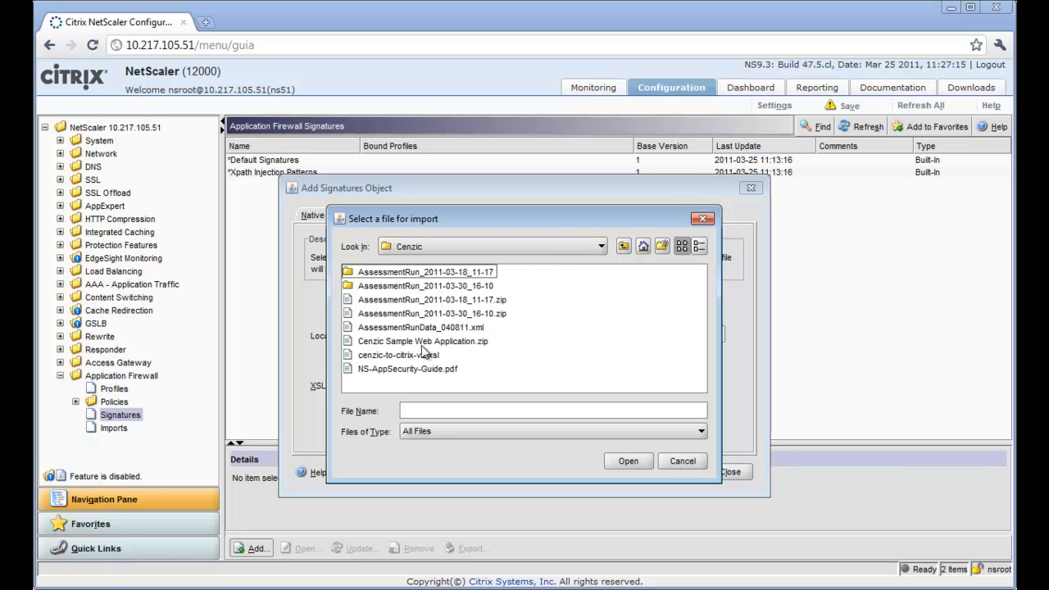
{"action": "left_click", "coordinate": [420, 329]}
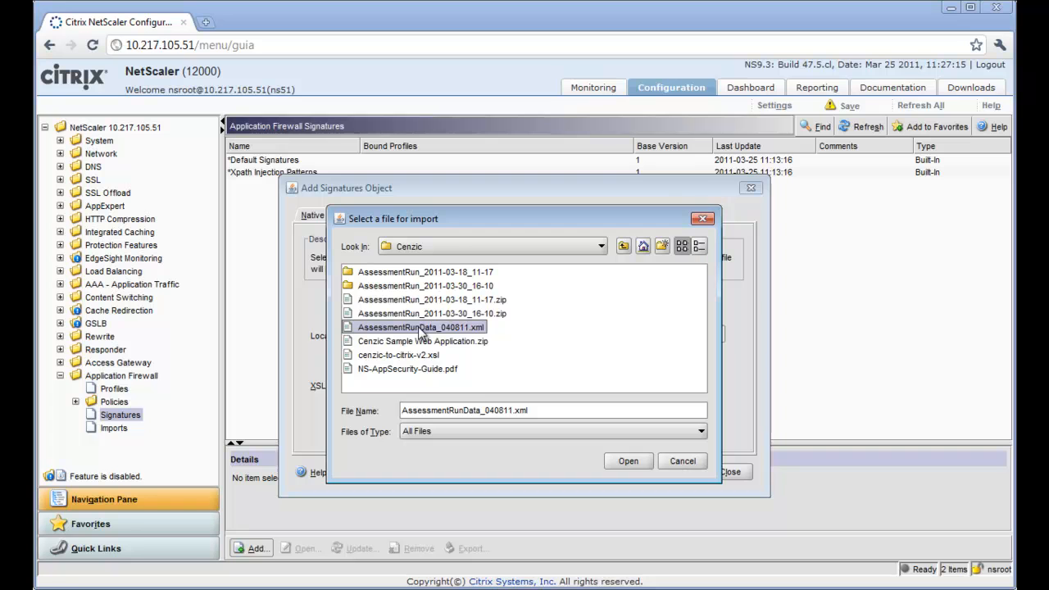
{"action": "left_click", "coordinate": [628, 461]}
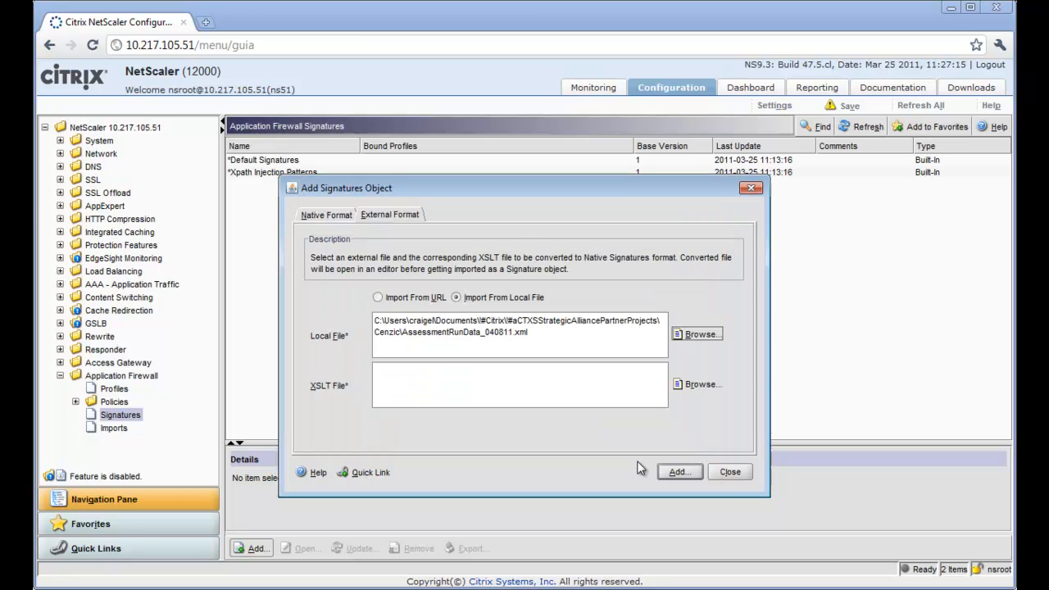
Choose the cenzic-to-citrix-v2.xsl stylesheet and convert the scan into firewall signatures.
{"action": "left_click", "coordinate": [697, 386]}
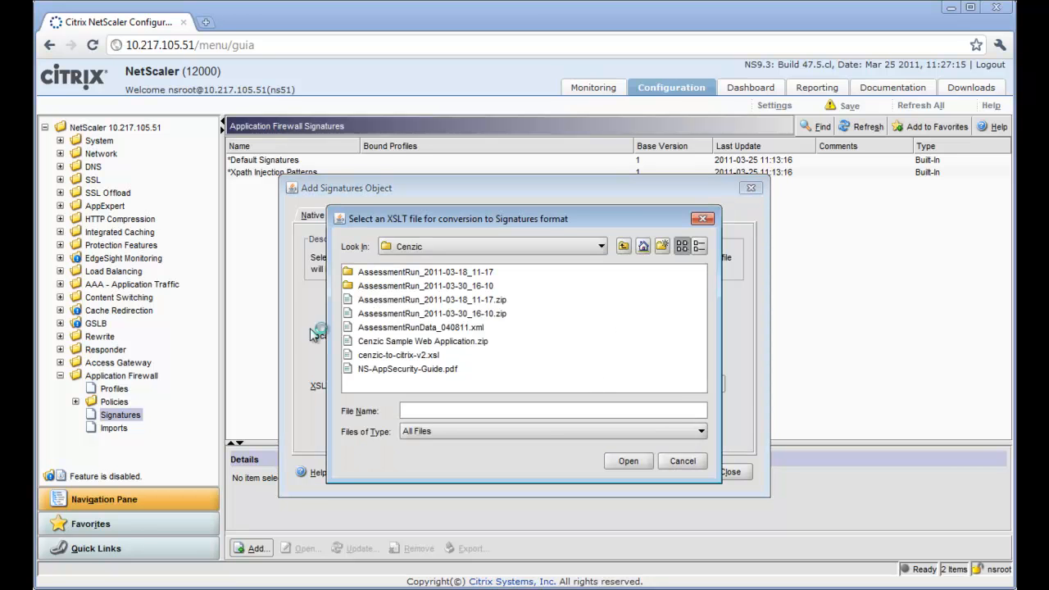
{"action": "left_click", "coordinate": [389, 358]}
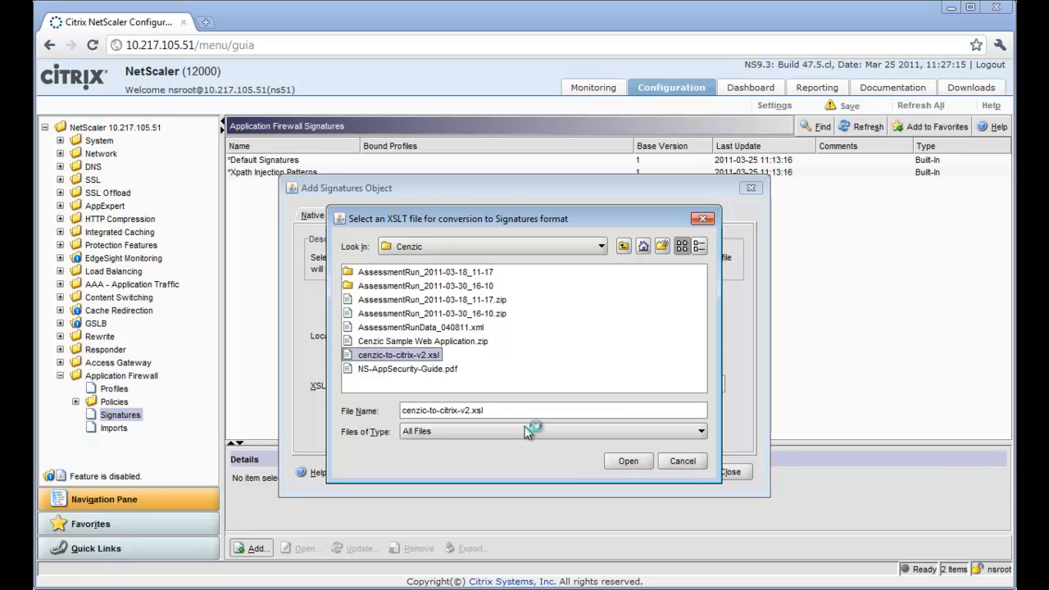
{"action": "left_click", "coordinate": [628, 462]}
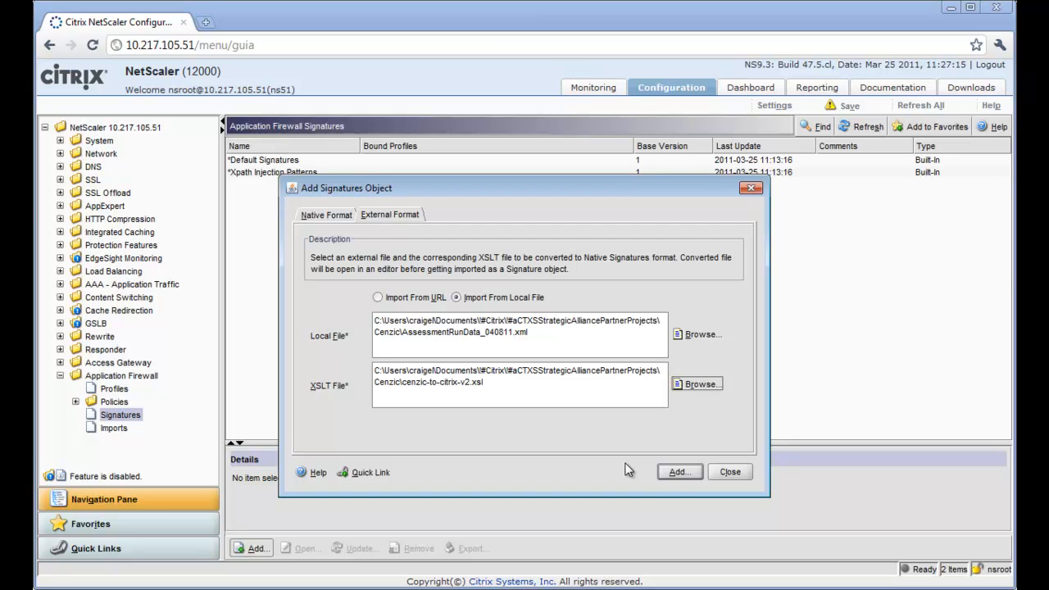
{"action": "left_click", "coordinate": [679, 474]}
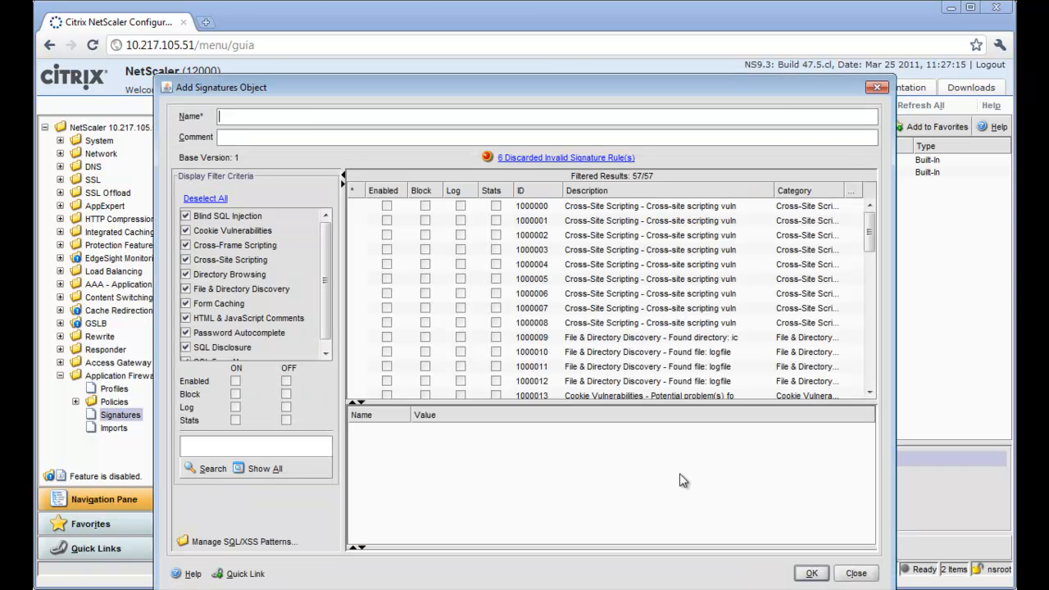
Select all converted signature rules and turn on enable, block, log and stats for them.
{"action": "left_click", "coordinate": [628, 210]}
{"action": "left_click_drag", "start_coordinate": [872, 235], "coordinate": [872, 355]}
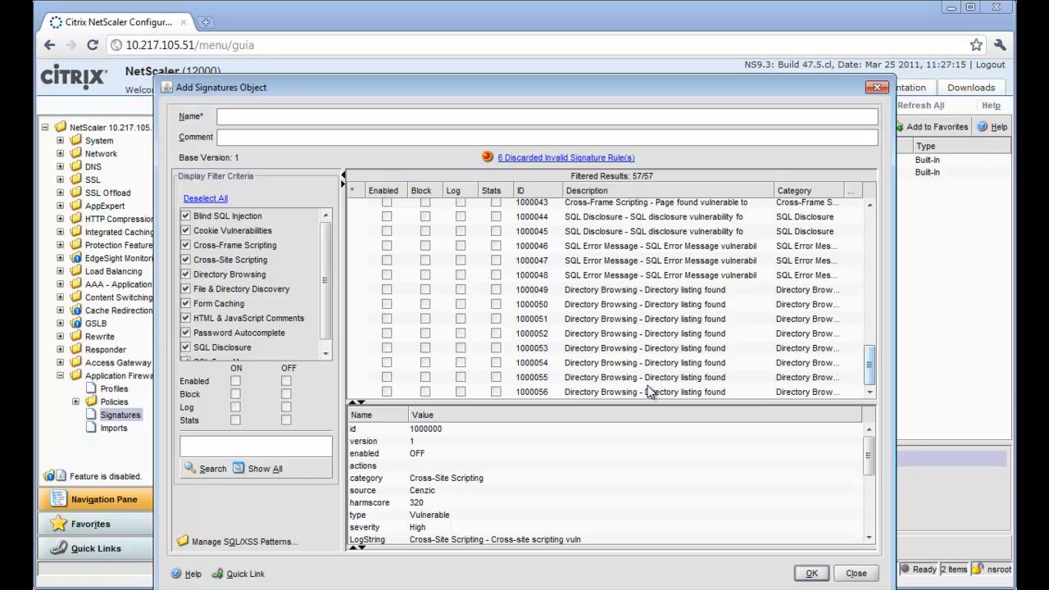
{"action": "left_click", "coordinate": [612, 393], "text": "shift"}
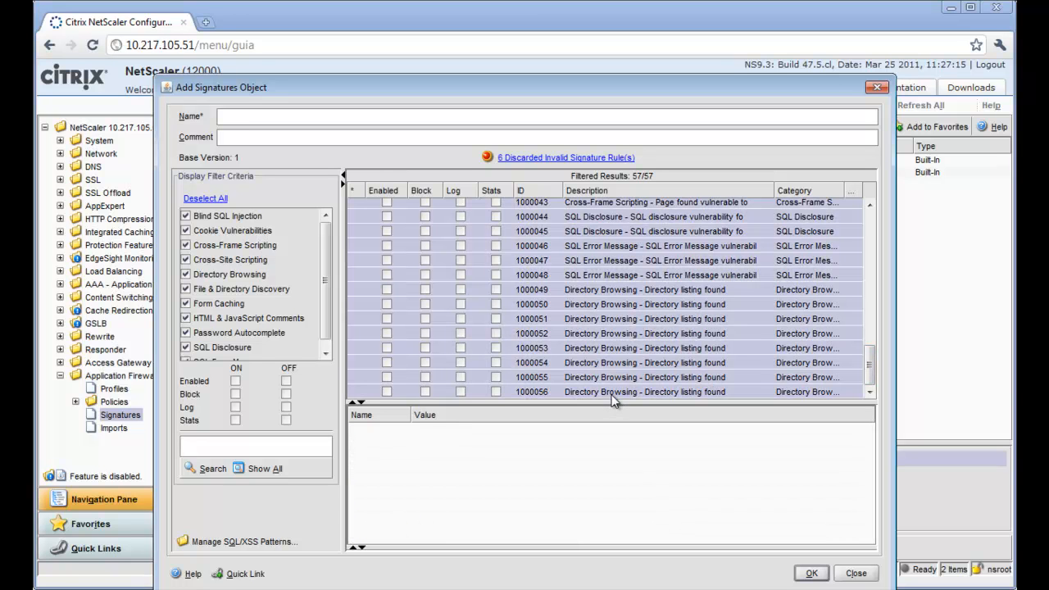
{"action": "left_click", "coordinate": [496, 392]}
{"action": "left_click", "coordinate": [462, 392]}
{"action": "left_click", "coordinate": [426, 392]}
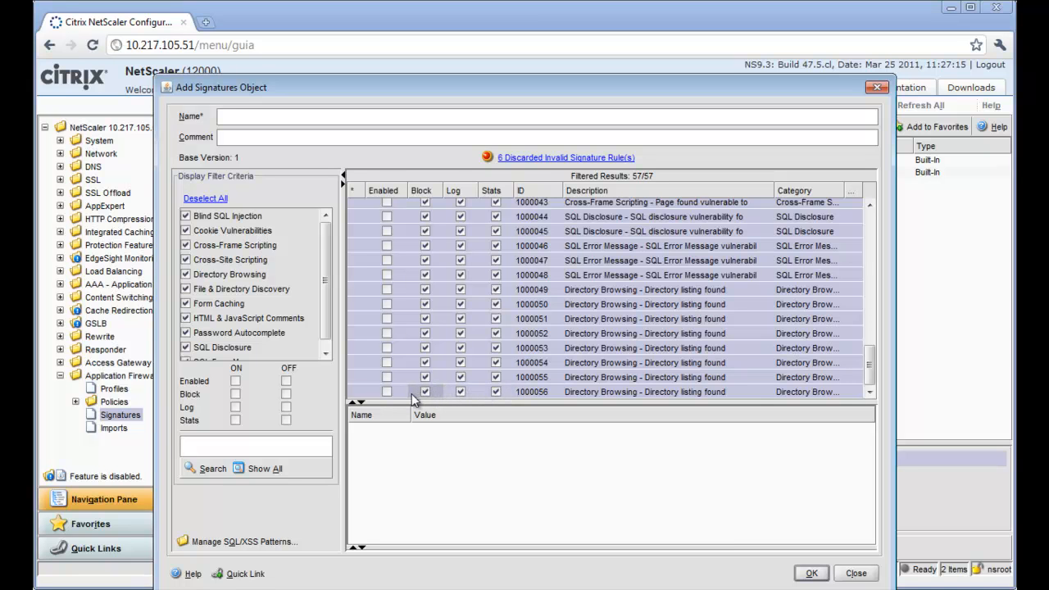
{"action": "left_click", "coordinate": [387, 392]}
Save the signatures object as cenzic_assessment and show the Application Firewall Policies list.
{"action": "left_click", "coordinate": [348, 117]}
{"action": "type", "text": "cenzic_assessment"}
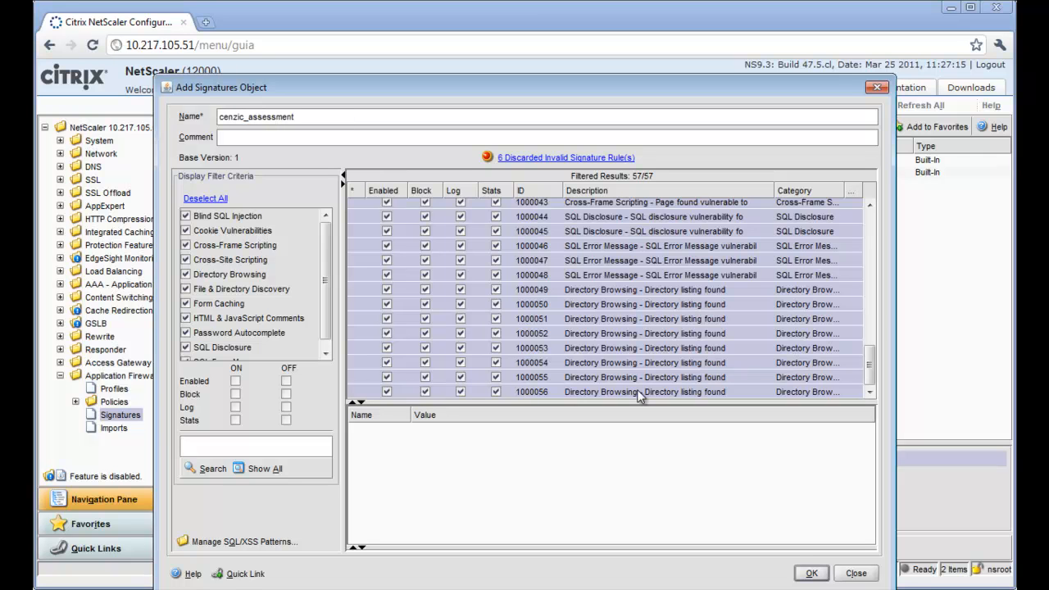
{"action": "left_click", "coordinate": [812, 576]}
{"action": "left_click", "coordinate": [76, 402]}
{"action": "left_click", "coordinate": [130, 415]}
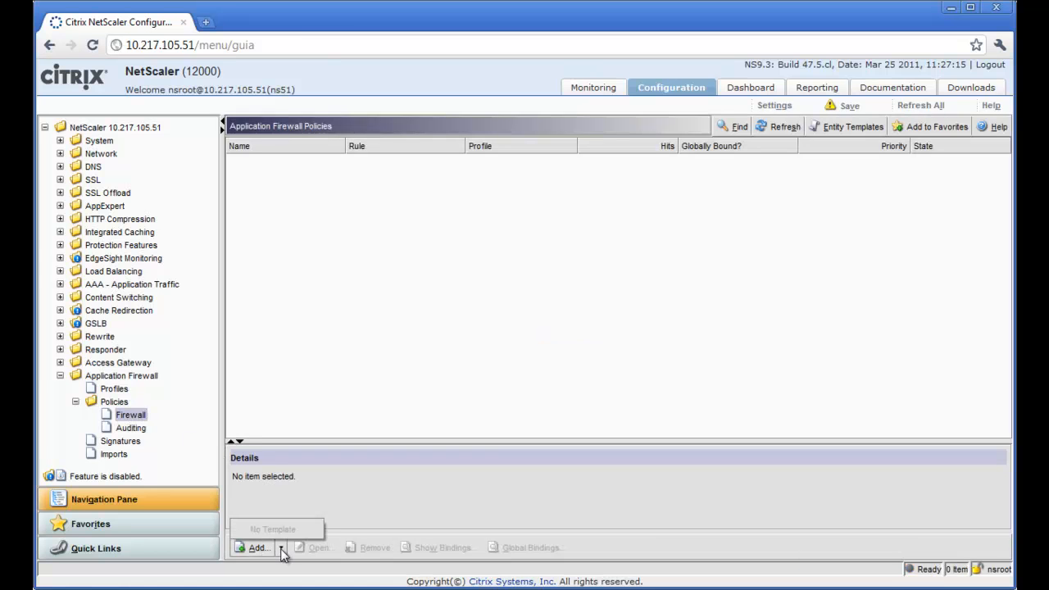
Create firewall policy cenzic_policy with profile cenzic_firewall_rules and rule ns_true.
{"action": "left_click", "coordinate": [266, 551]}
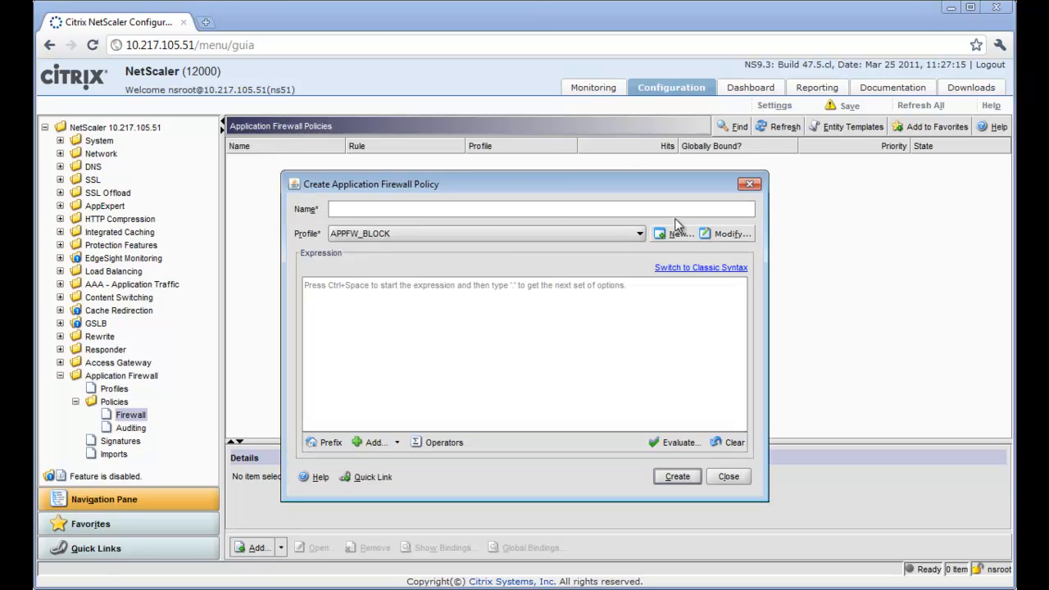
{"action": "type", "text": "cenzic_policy"}
{"action": "left_click", "coordinate": [640, 233]}
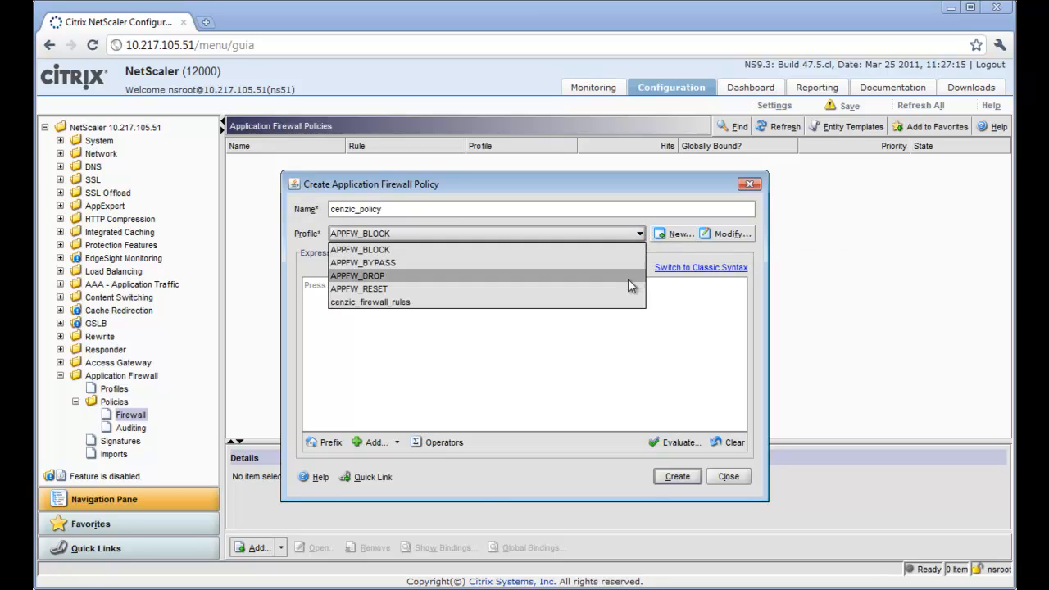
{"action": "left_click", "coordinate": [629, 302]}
{"action": "left_click", "coordinate": [631, 305]}
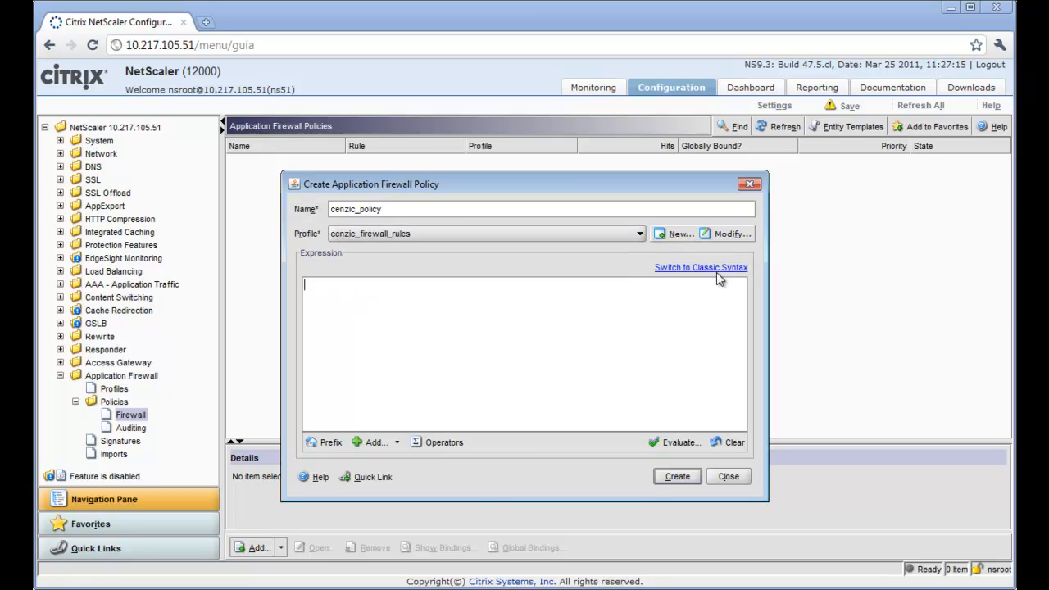
{"action": "type", "text": "ns_true"}
{"action": "left_click", "coordinate": [673, 481]}
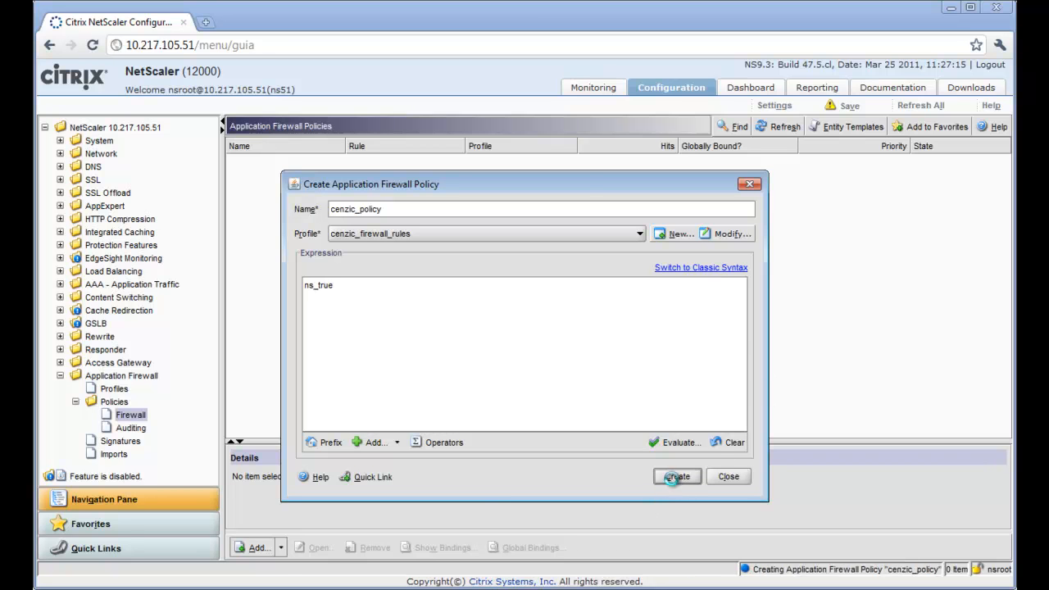
{"action": "left_click", "coordinate": [729, 476]}
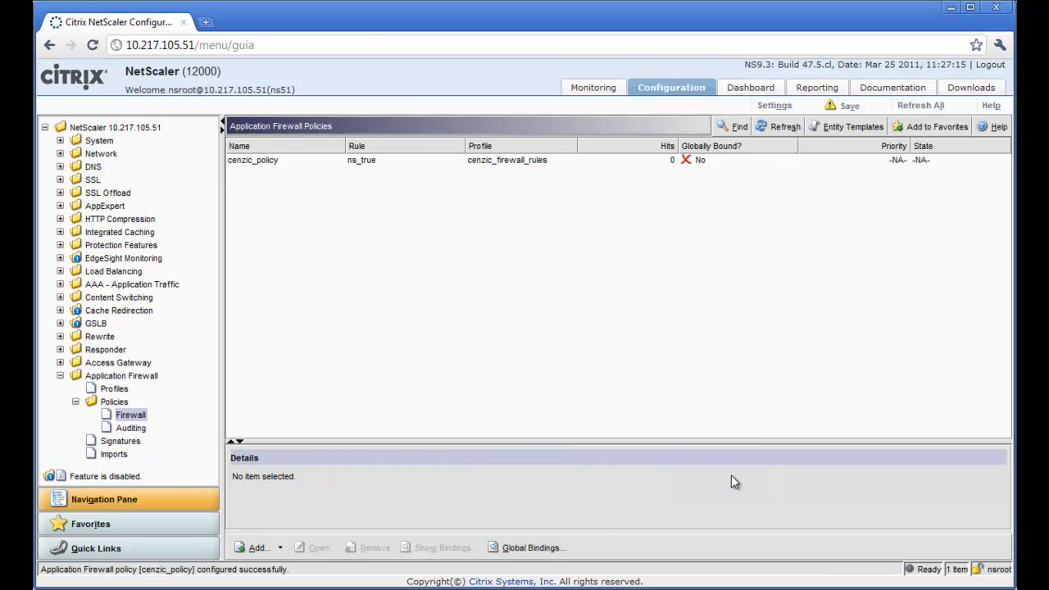
In the cenzic_firewall_rules profile's Settings, set Signatures to cenzic_assessment and apply.
{"action": "left_click", "coordinate": [116, 390]}
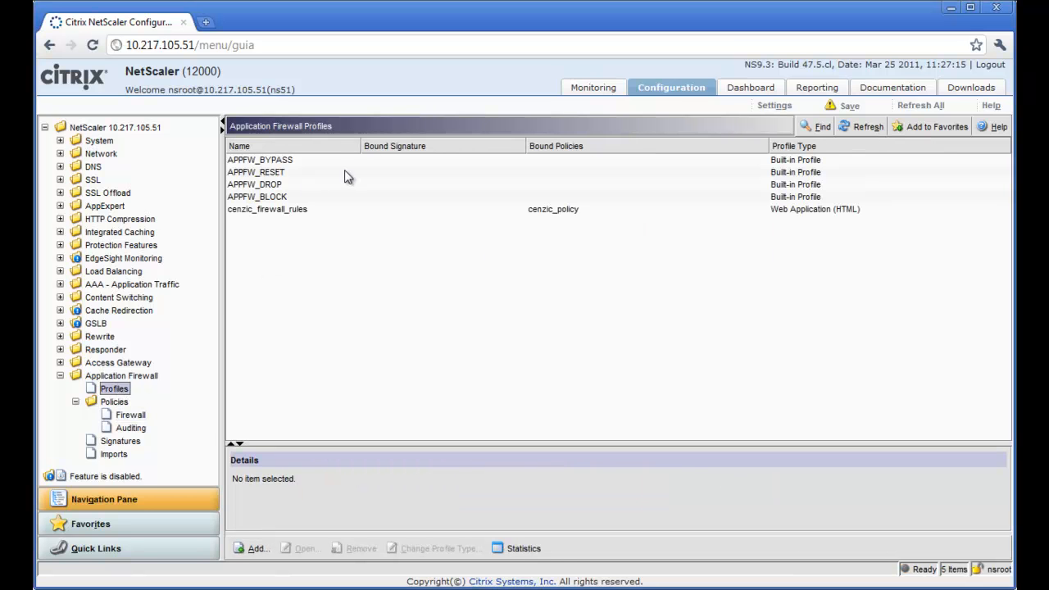
{"action": "left_click", "coordinate": [318, 216]}
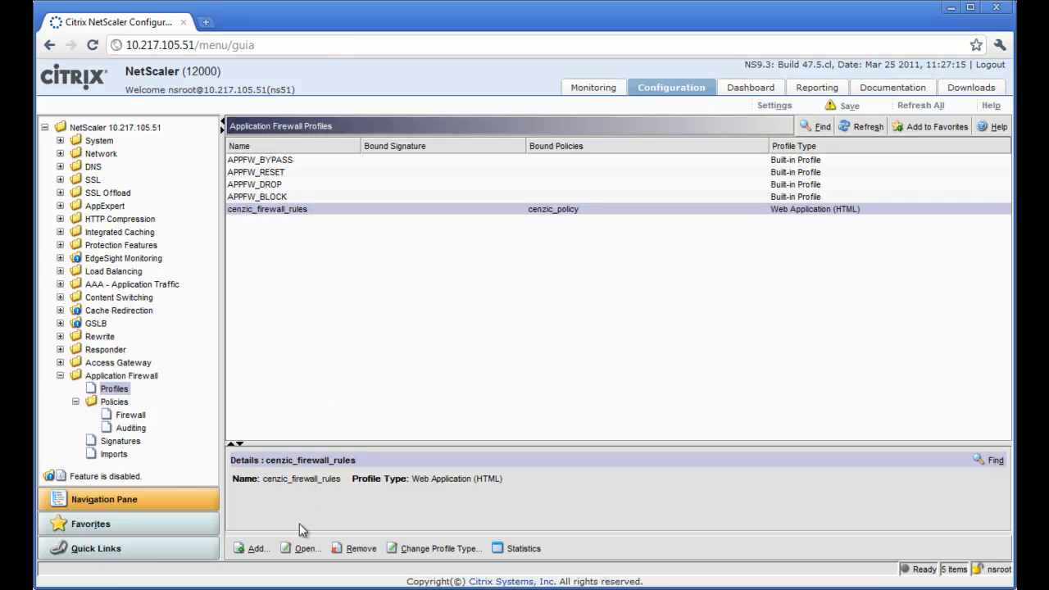
{"action": "left_click", "coordinate": [301, 550]}
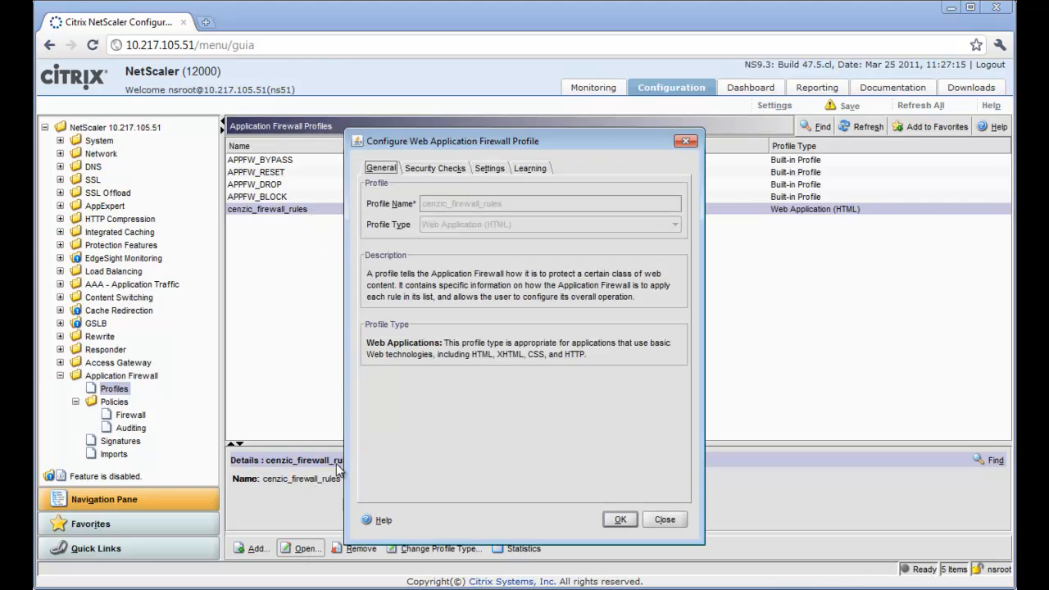
{"action": "left_click", "coordinate": [437, 169]}
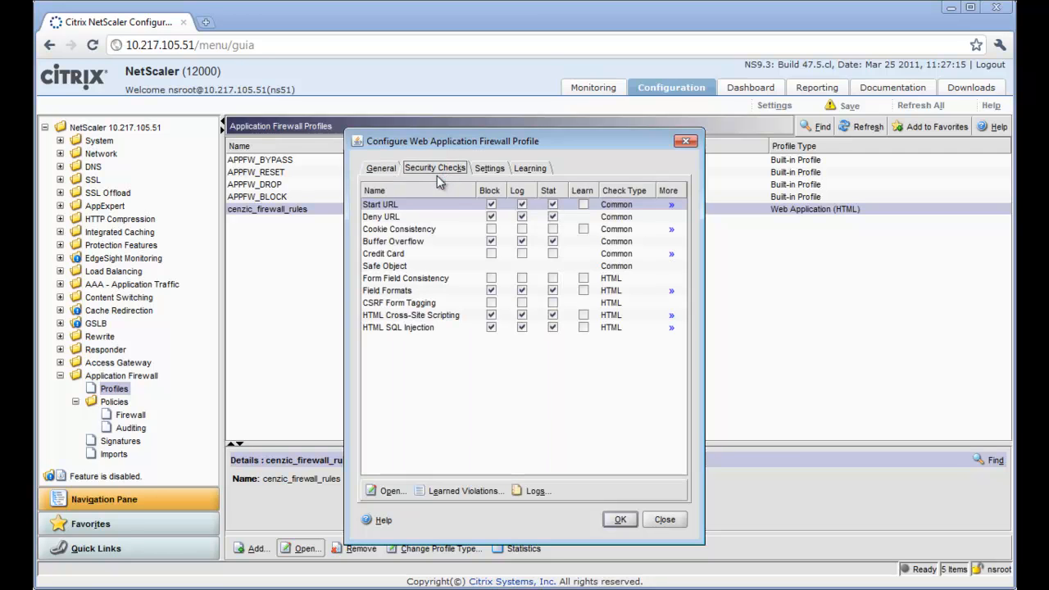
{"action": "left_click", "coordinate": [497, 171]}
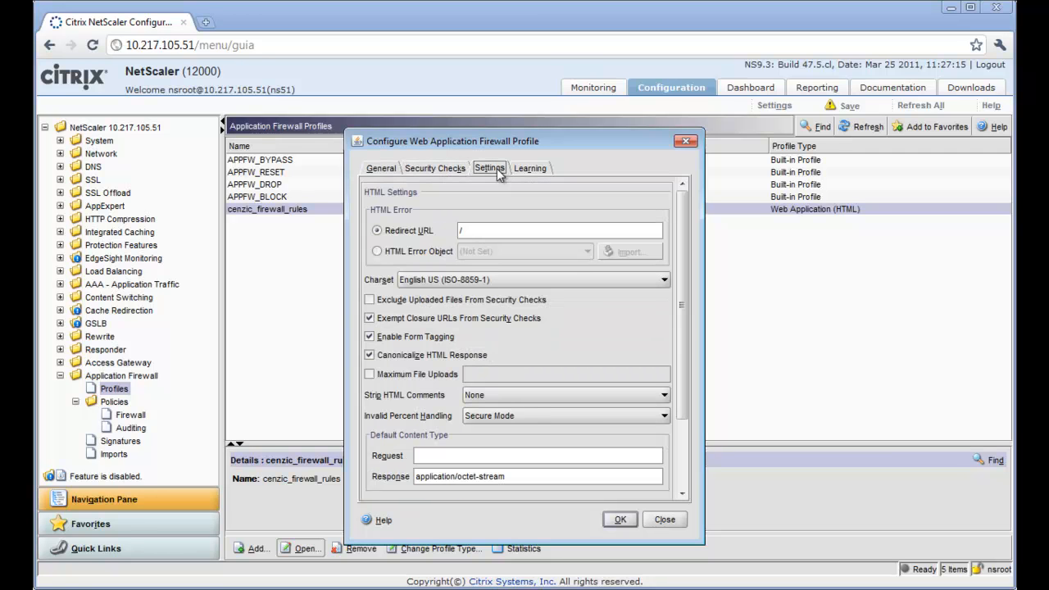
{"action": "scroll", "coordinate": [687, 459], "scroll_direction": "down", "scroll_amount": 3}
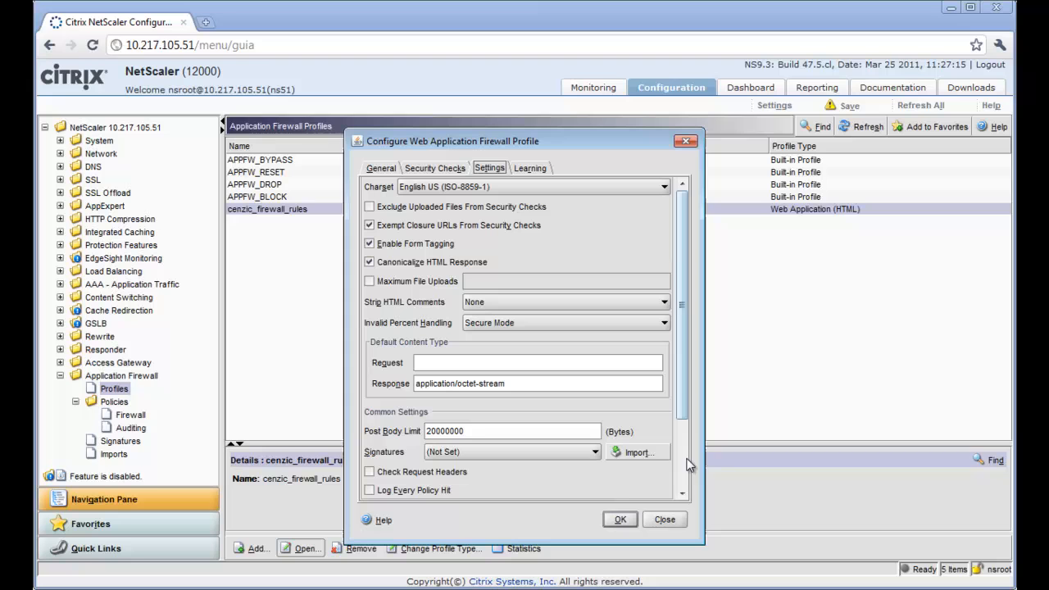
{"action": "left_click", "coordinate": [595, 453]}
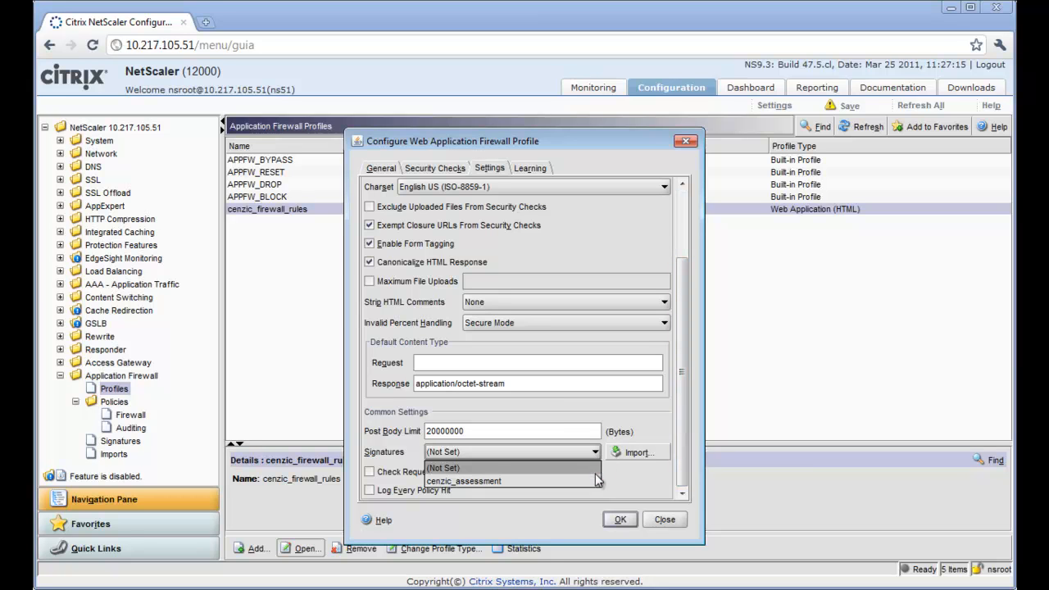
{"action": "left_click", "coordinate": [595, 479]}
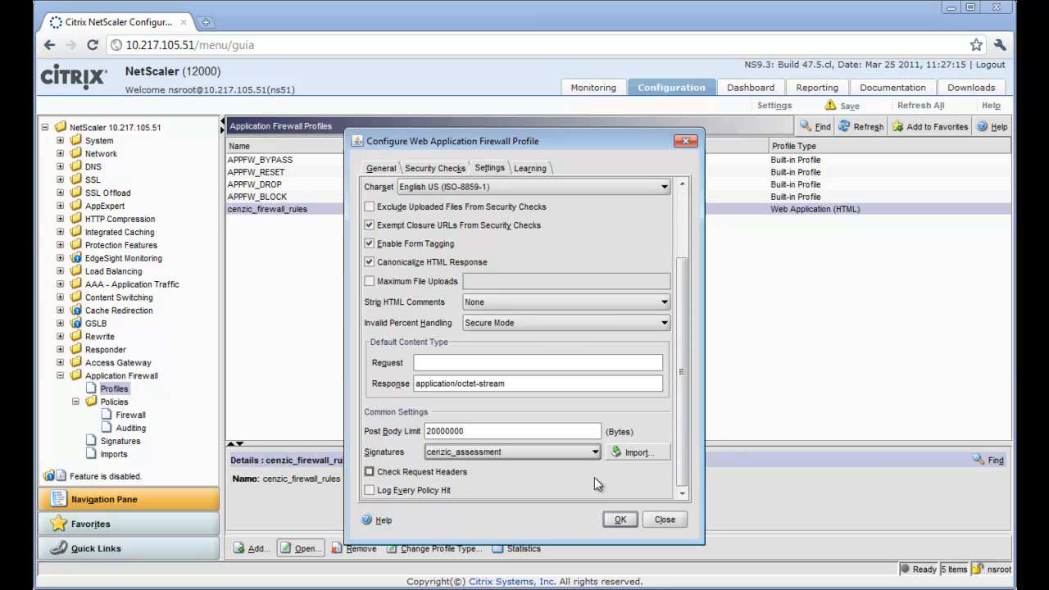
{"action": "left_click", "coordinate": [620, 519]}
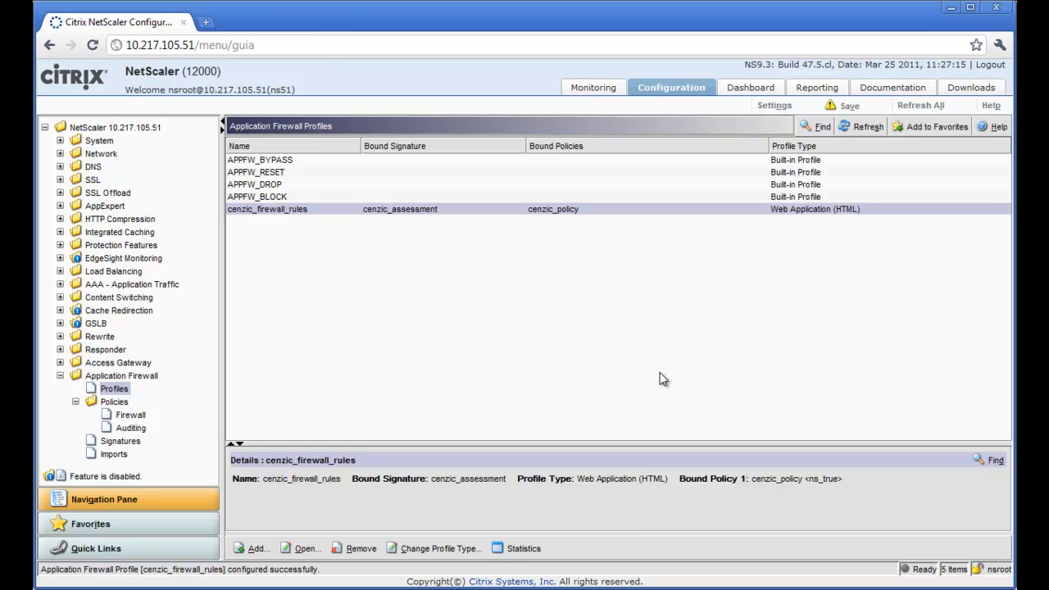
Save the NetScaler running configuration, confirming Yes in the Save Config prompt.
{"action": "left_click", "coordinate": [850, 110]}
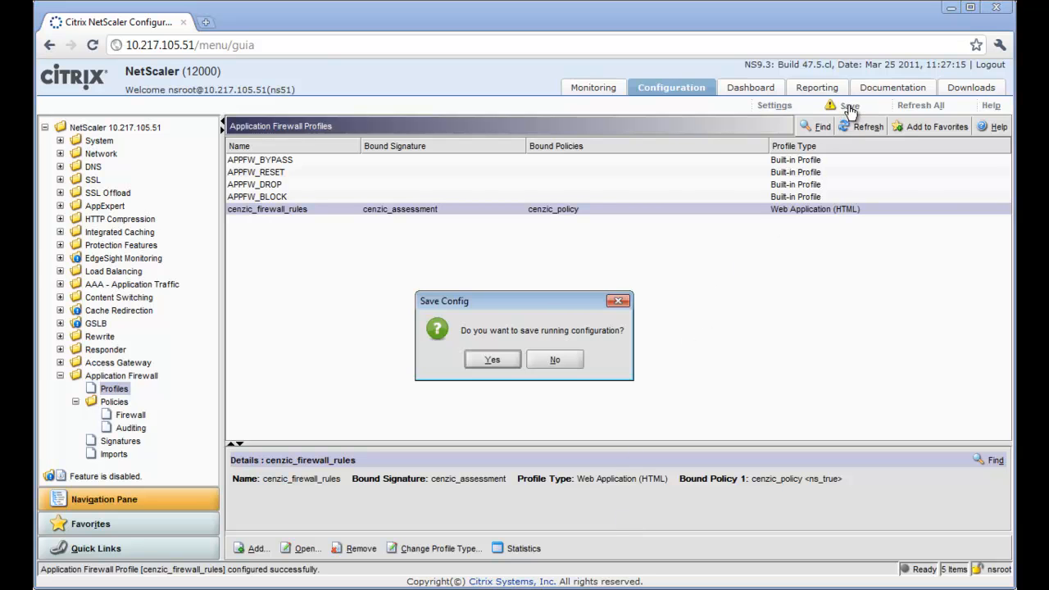
{"action": "left_click", "coordinate": [493, 361]}
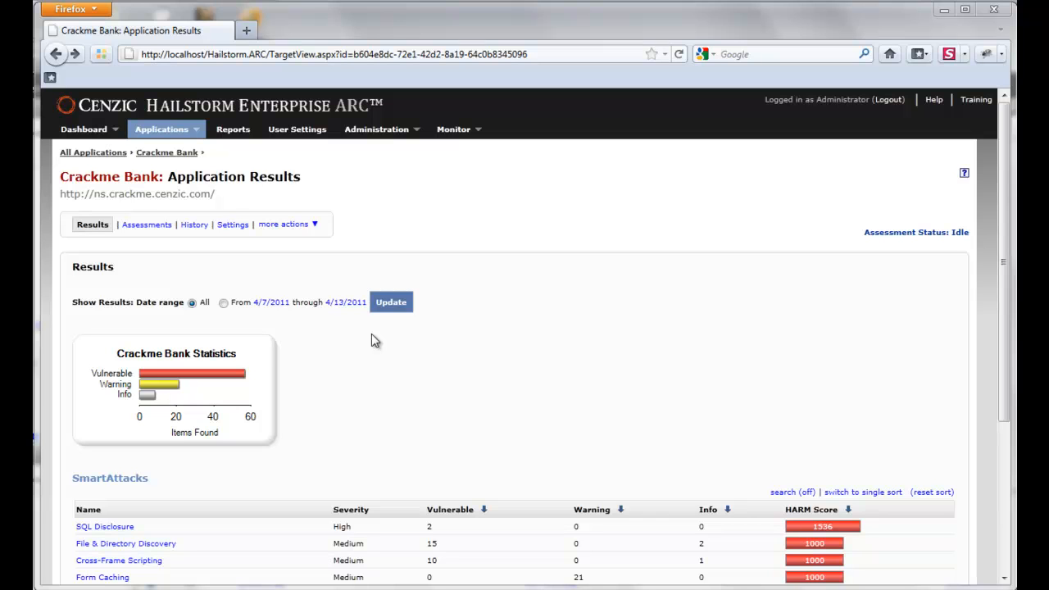
Requeue Crackme Bank's Citrix assessment and scroll through its Pages Visited list.
{"action": "left_click", "coordinate": [144, 225]}
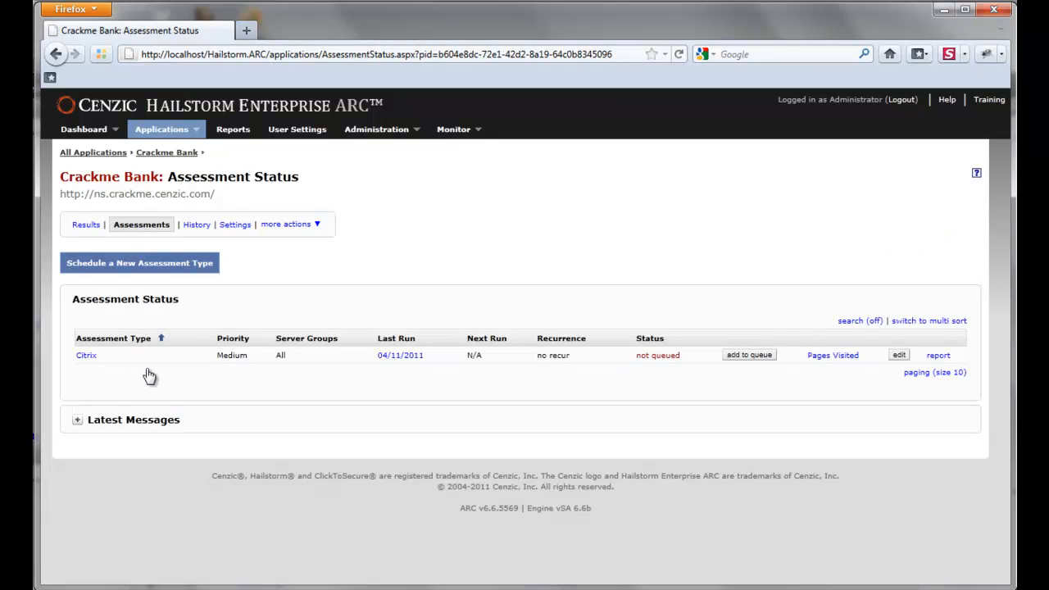
{"action": "left_click", "coordinate": [760, 360]}
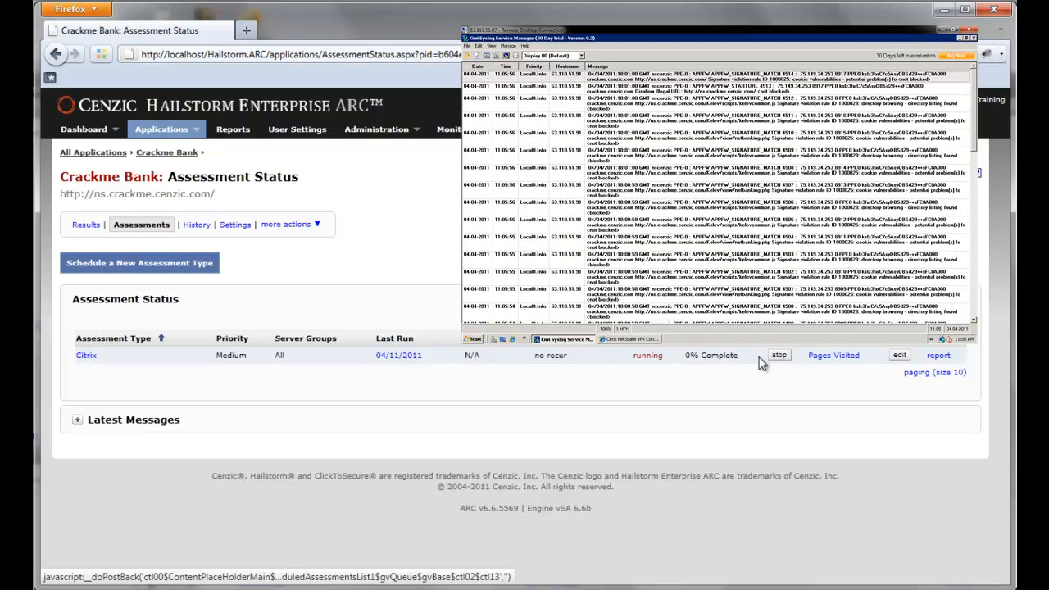
{"action": "left_click", "coordinate": [821, 362]}
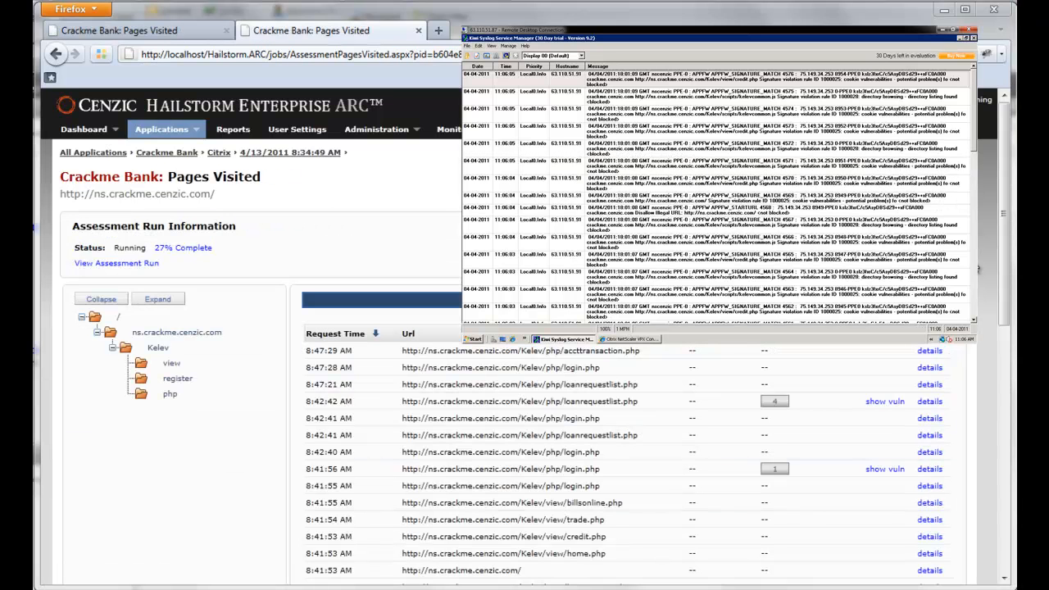
{"action": "left_click_drag", "start_coordinate": [1004, 228], "coordinate": [1014, 297]}
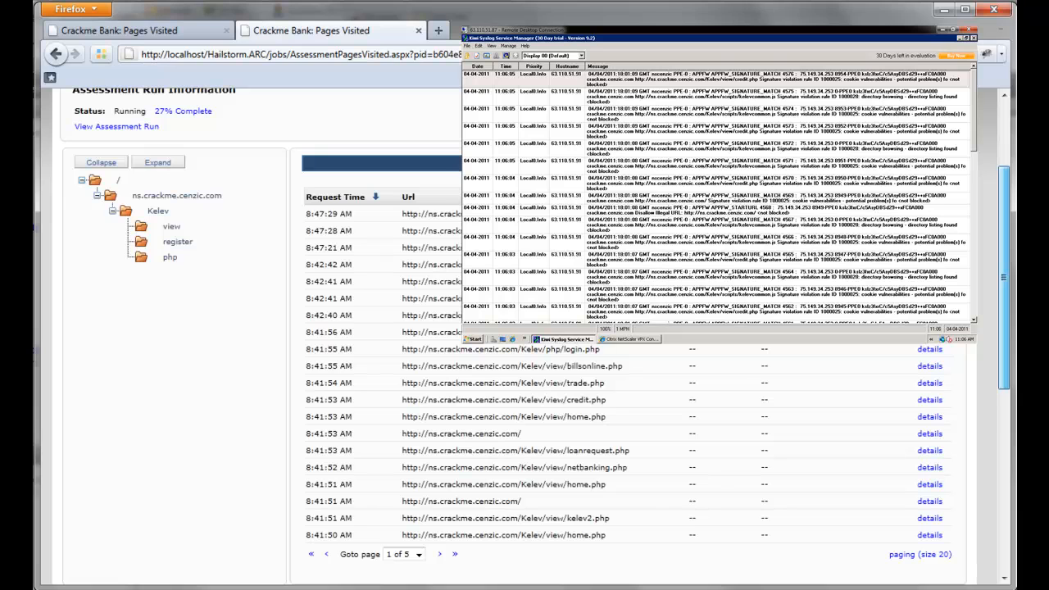